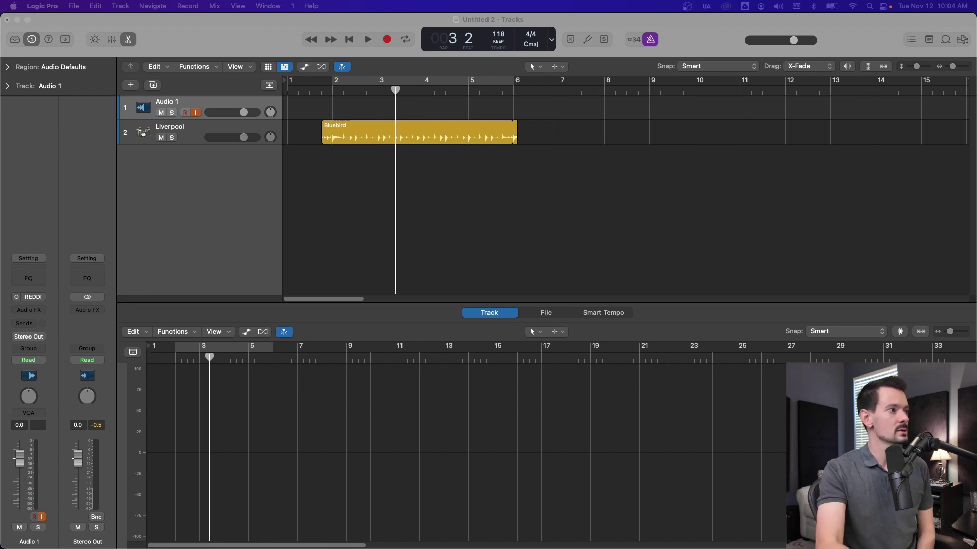
Step: Review the overlapping track recording options for audio in the Recording preferences, keeping Create Take Folder for Cycle Off, and close the preferences
click(255, 31)
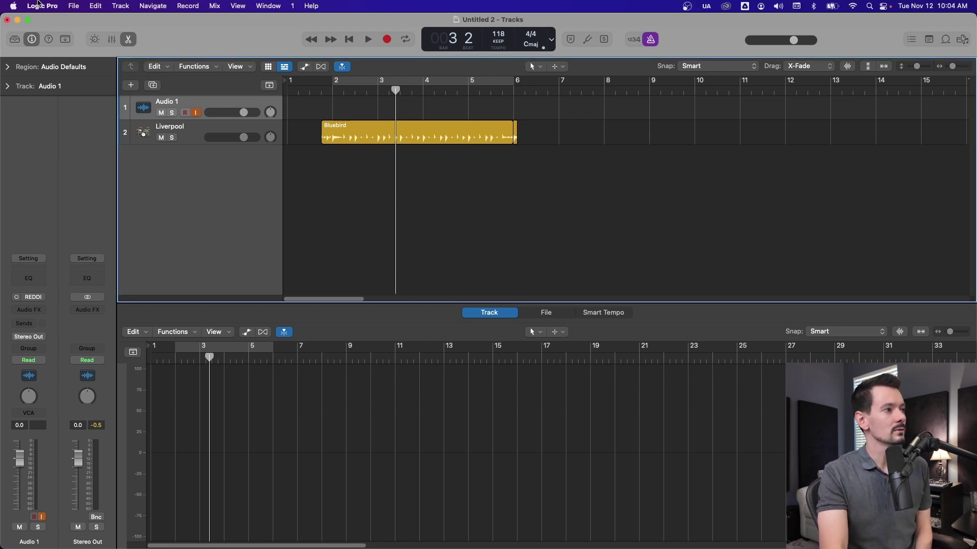
click(41, 5)
mouse_move(91, 38)
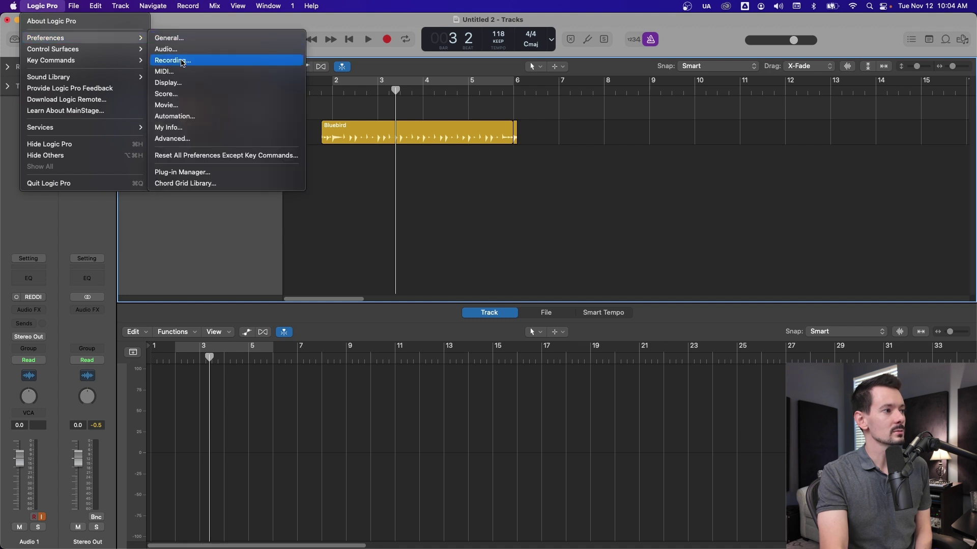
click(183, 61)
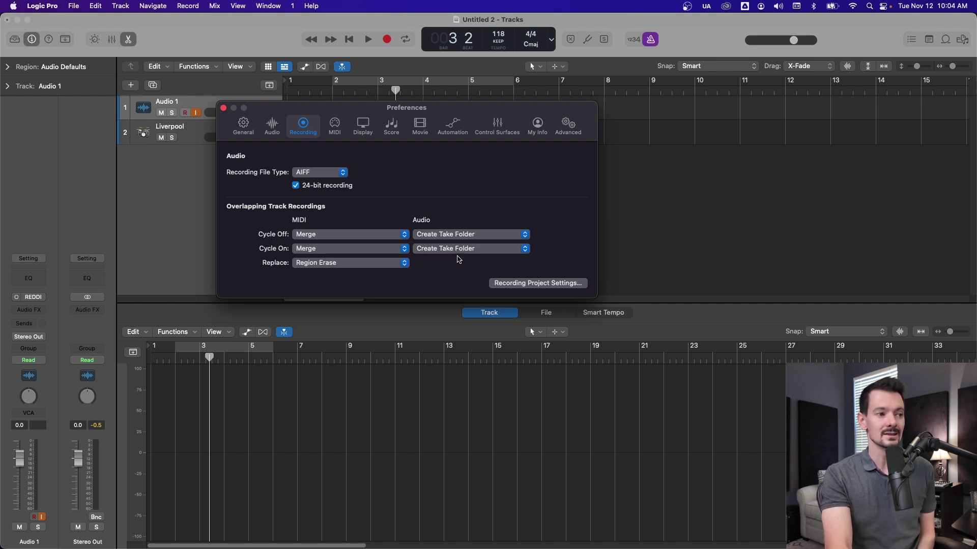
click(473, 234)
click(531, 224)
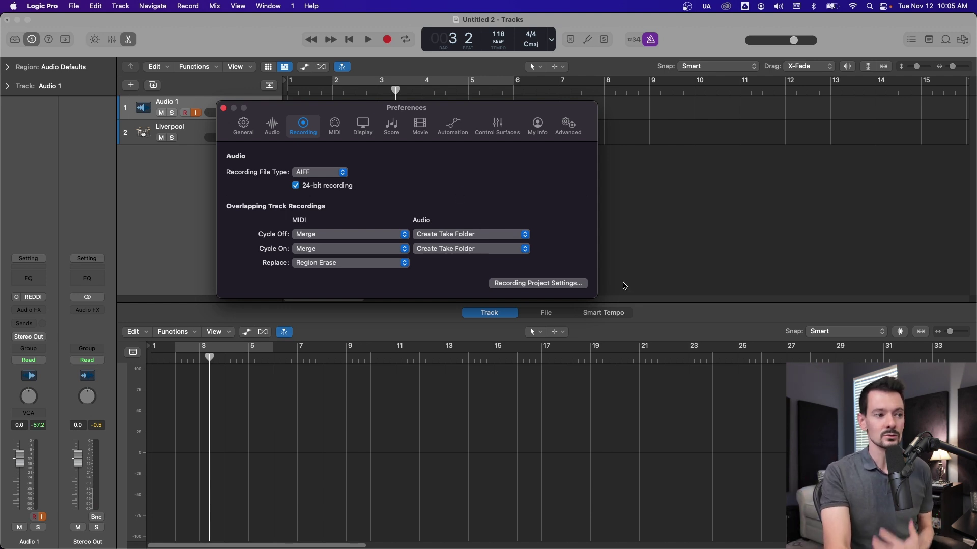
click(224, 108)
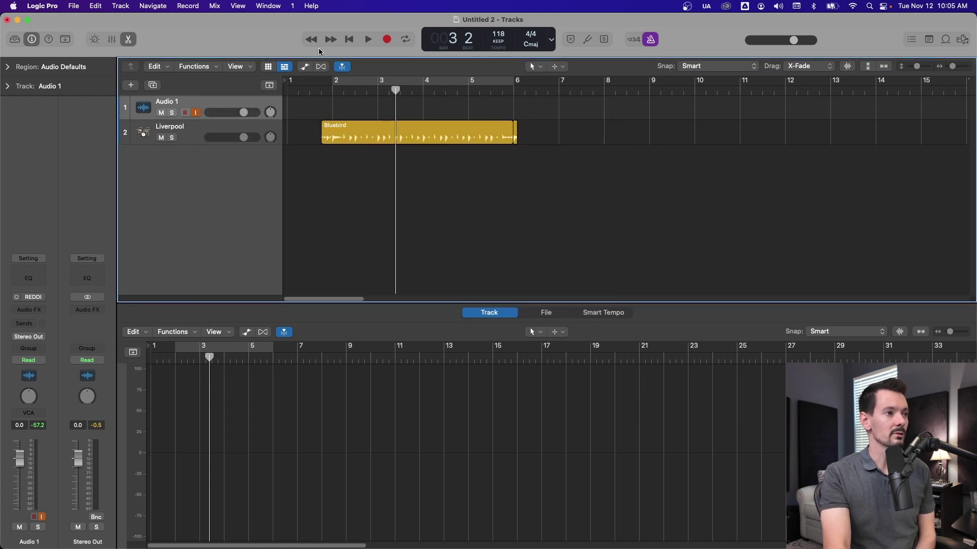
Step: Record a first bass take on the Audio 1 track from the start of the project, past the end of the drum region
click(348, 40)
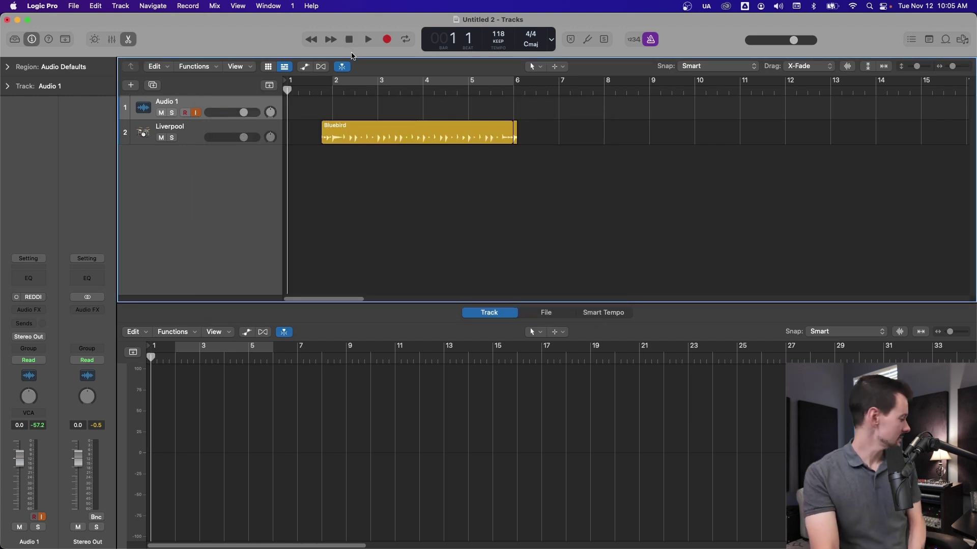
key(r)
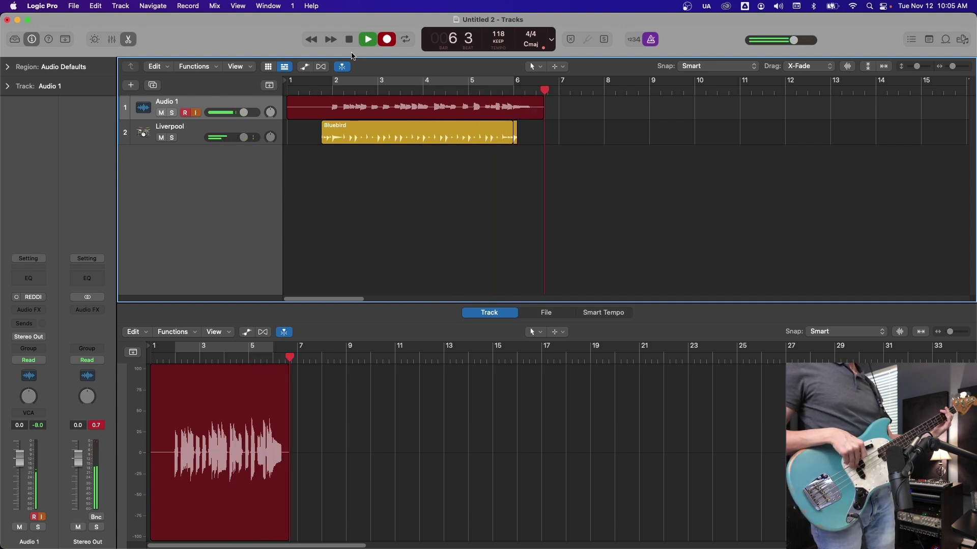
key(space)
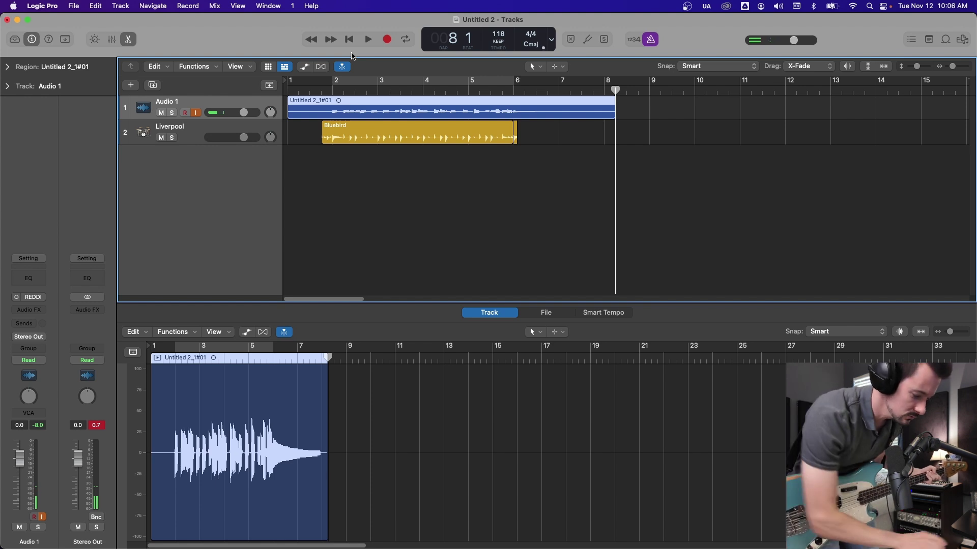
Step: Record a second and a third bass take over the first on the Audio 1 track, each starting at bar 1
key(Return)
key(r)
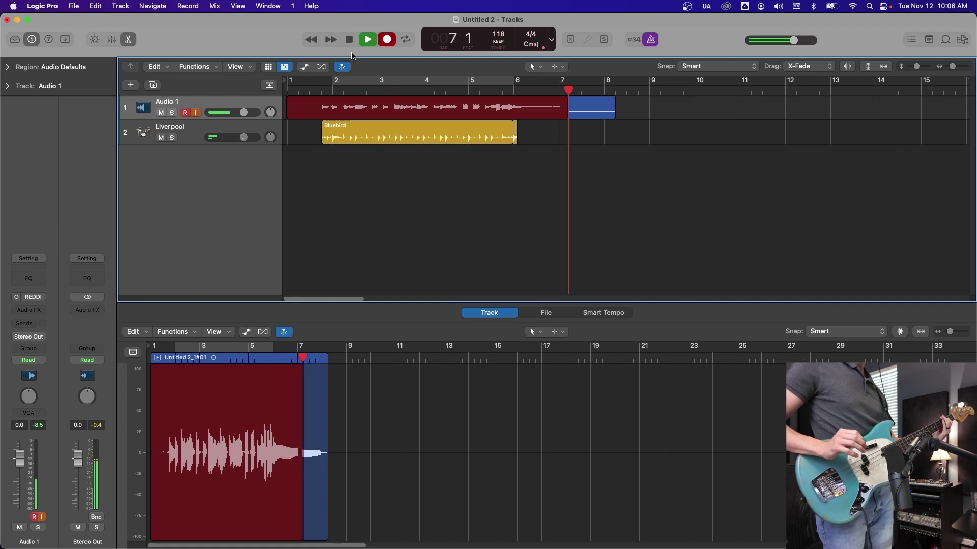
key(space)
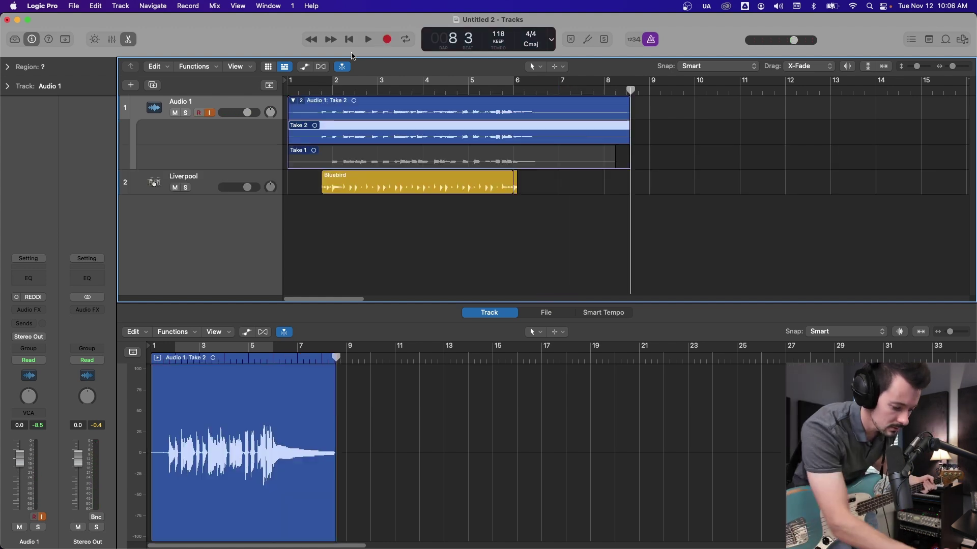
key(Return)
key(r)
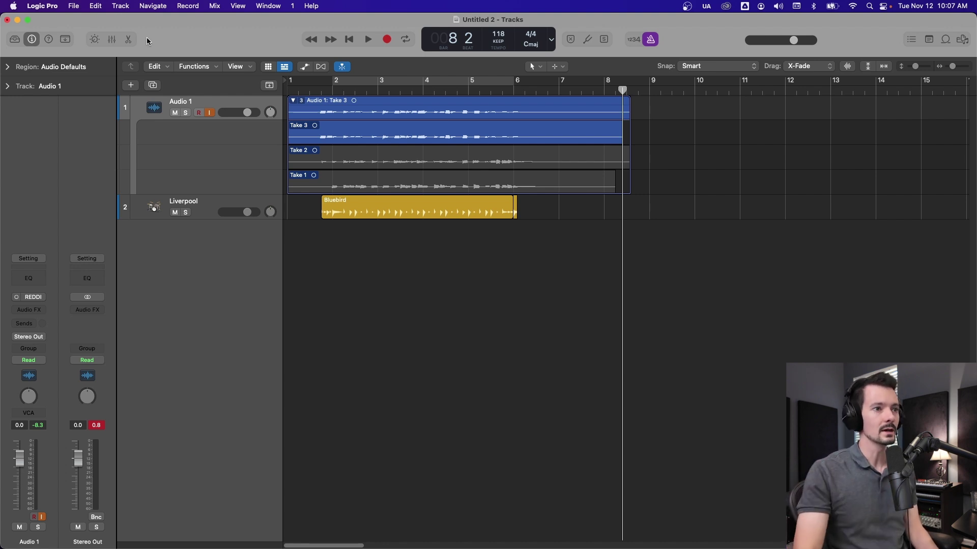
Step: Turn on waveform zoom and turn off the metronome, with the playhead placed just before the drum region
click(847, 67)
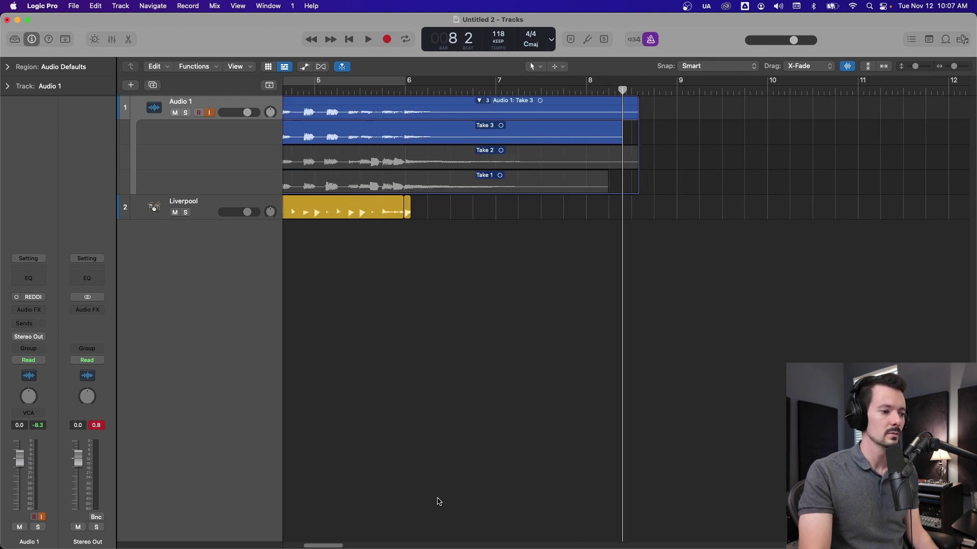
key(super+Right)
key(k)
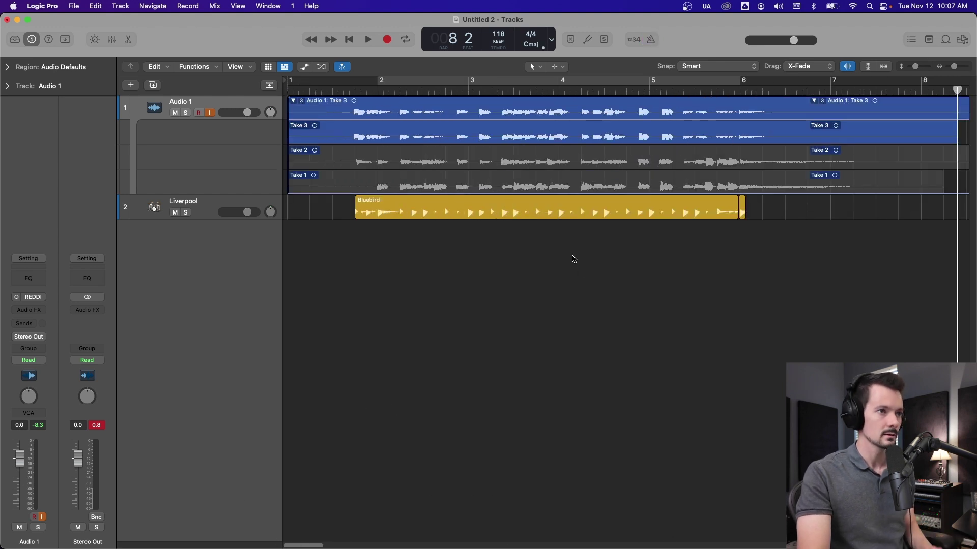
click(354, 92)
click(338, 93)
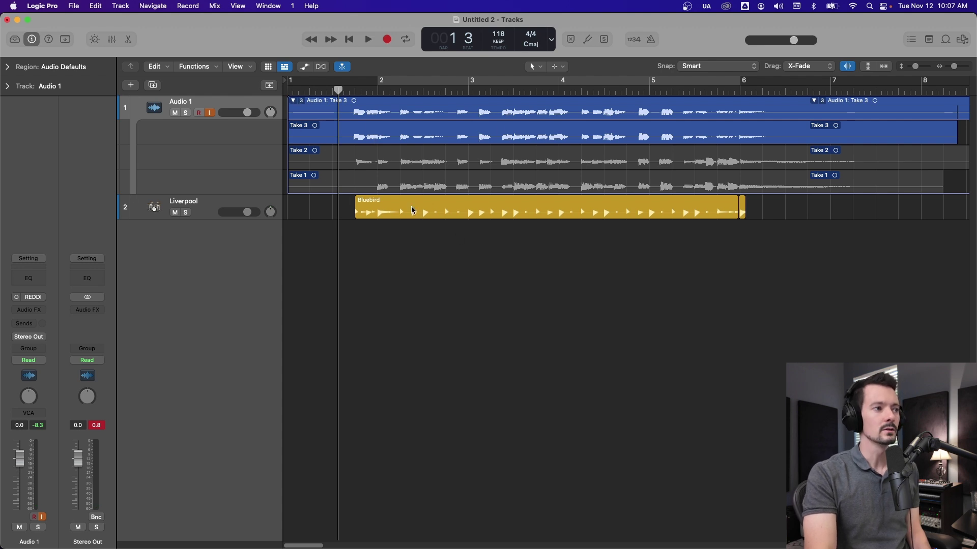
Step: Collapse the Audio 1 take folder to examine its take menu, and expand it again to show all three takes
click(293, 101)
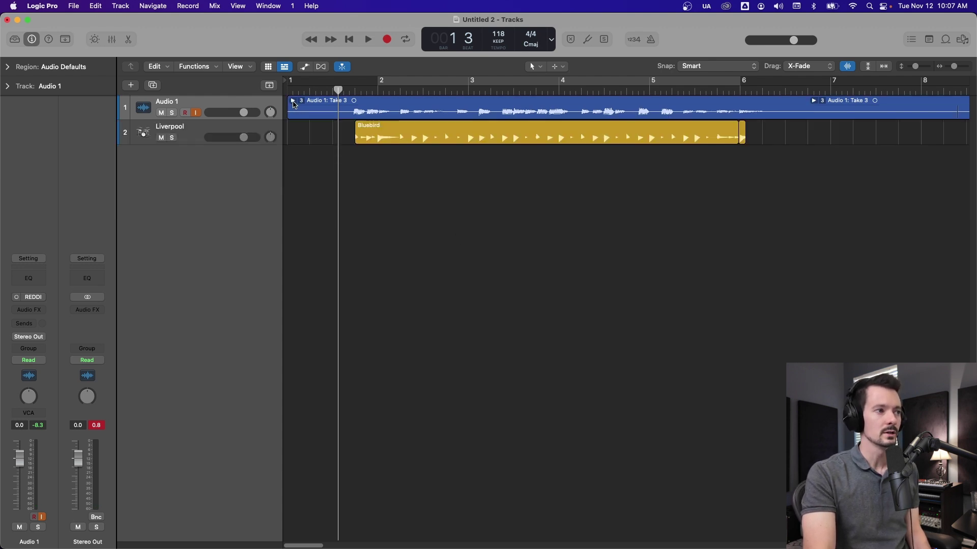
click(294, 101)
click(294, 101)
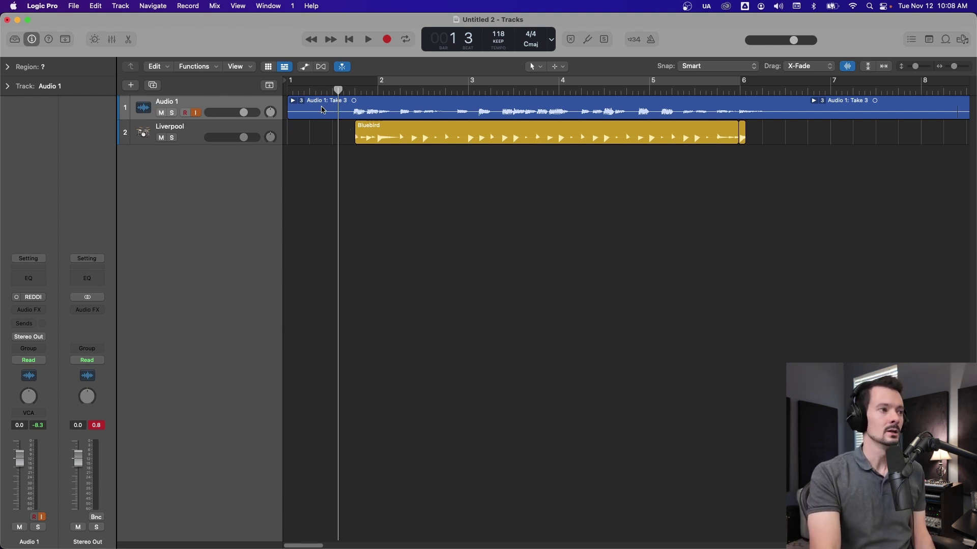
click(294, 101)
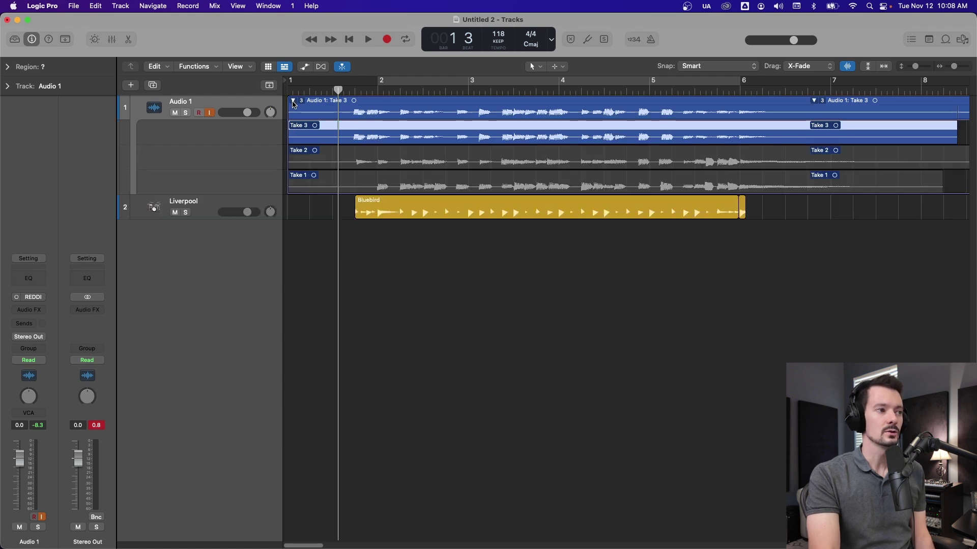
click(294, 102)
click(303, 104)
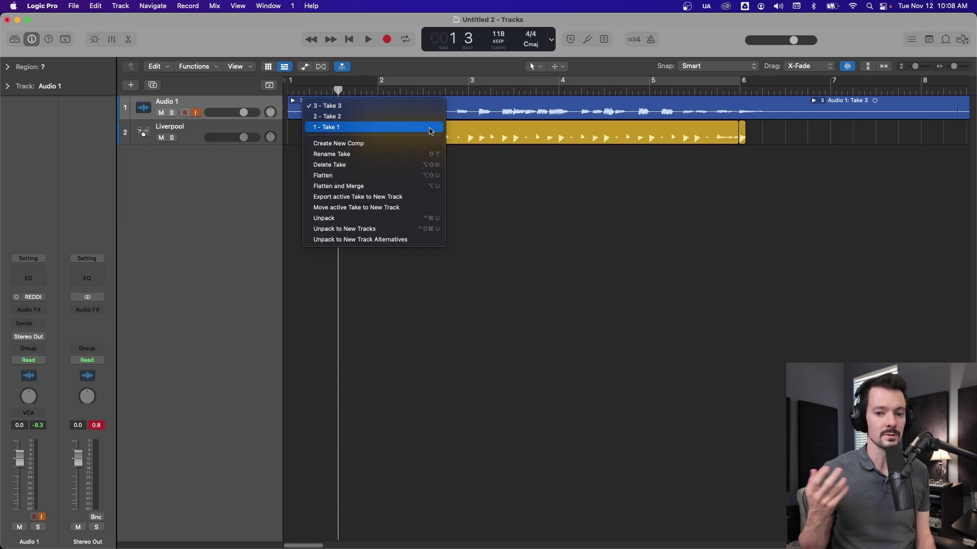
key(Escape)
key(ctrl+f)
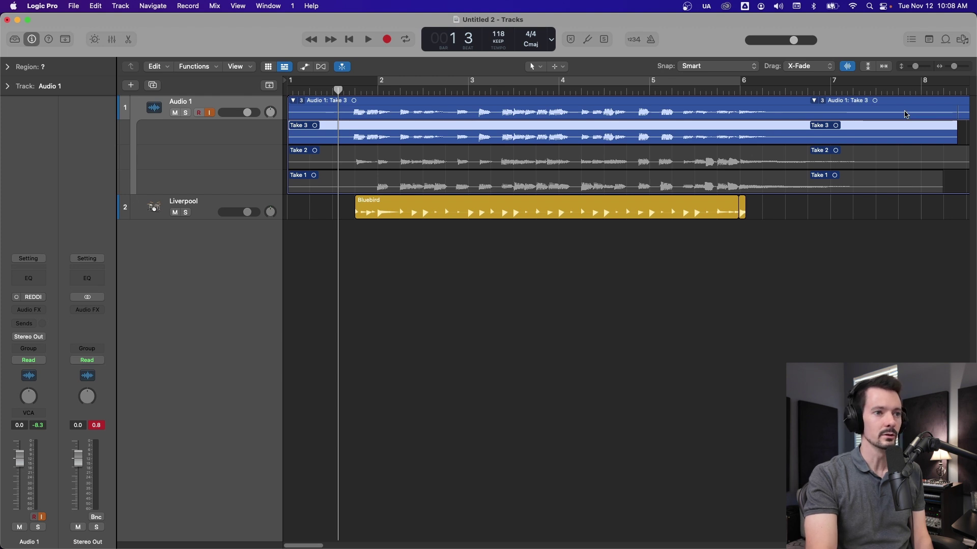
Step: Inspect the opening notes of the three takes up close around the start of the drum region
click(360, 92)
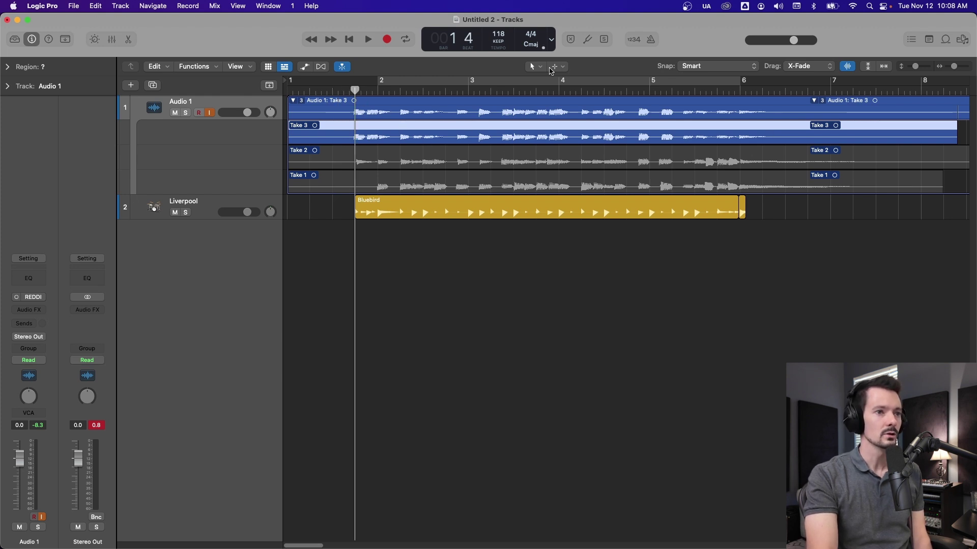
key(super+Right)
key(super+Right)
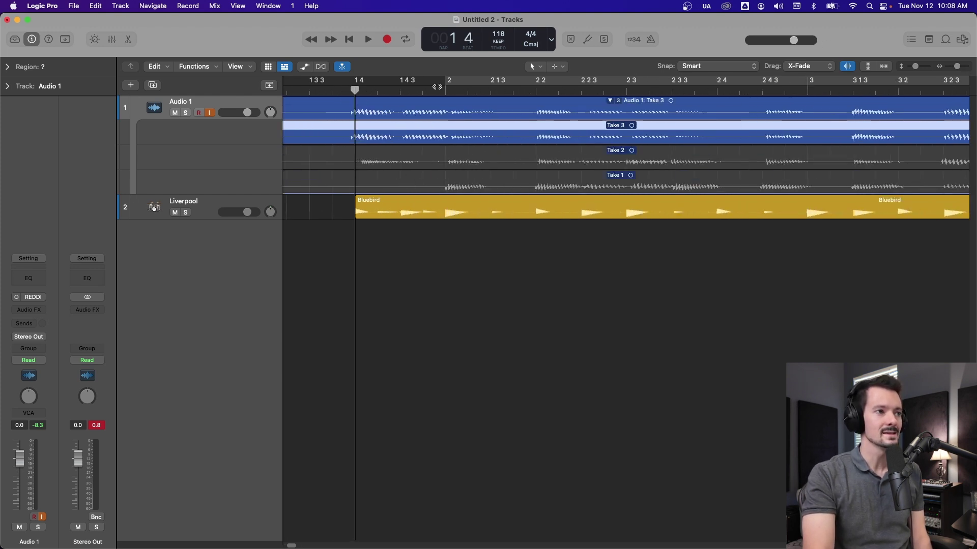
click(377, 91)
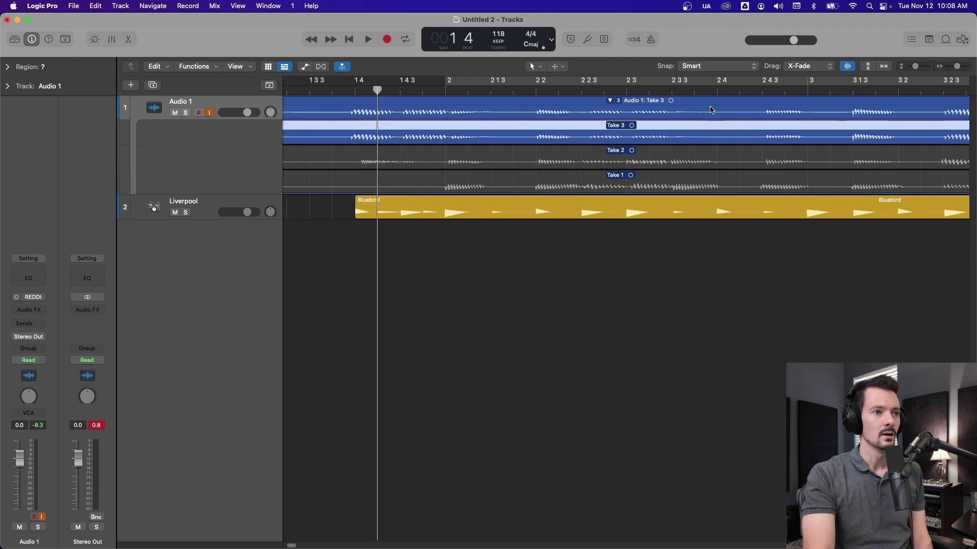
key(super+Left)
key(super+Left)
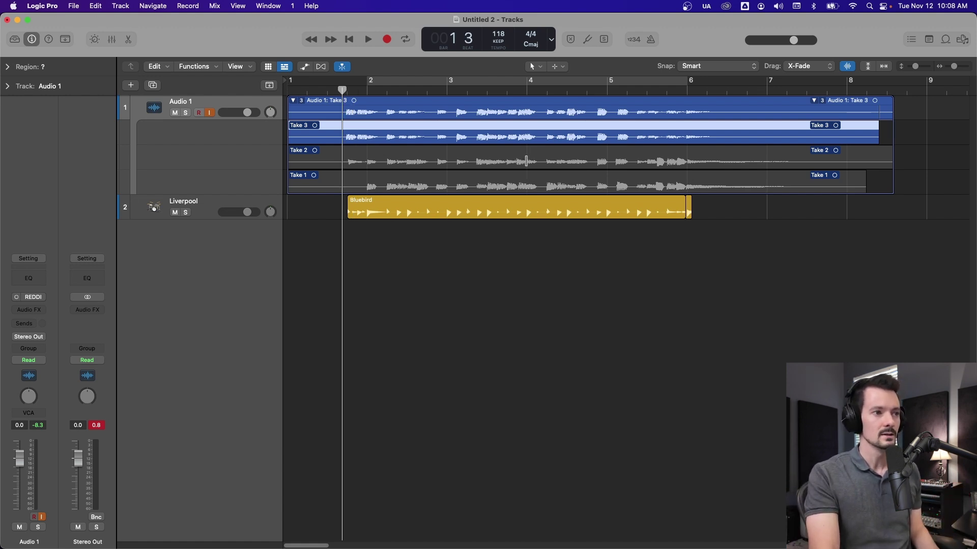
Step: Make Take 2 the active take and audition it from just before the drum region, briefly muting the Liverpool track during playback
click(529, 162)
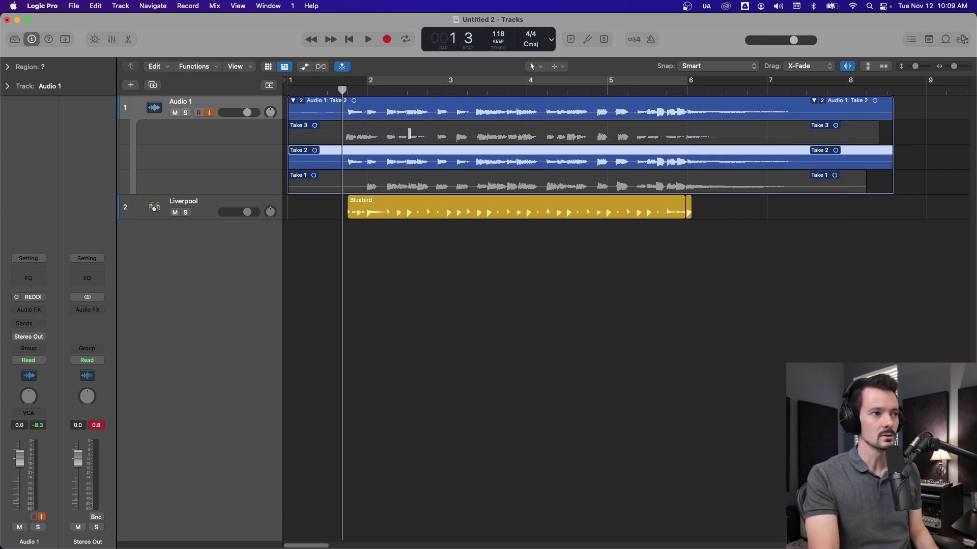
drag(344, 90, 337, 90)
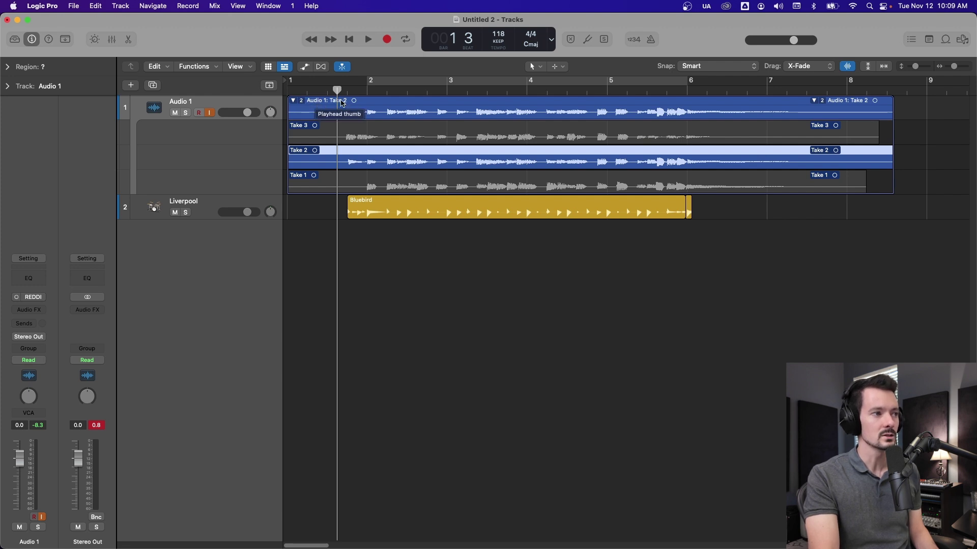
drag(344, 105, 349, 105)
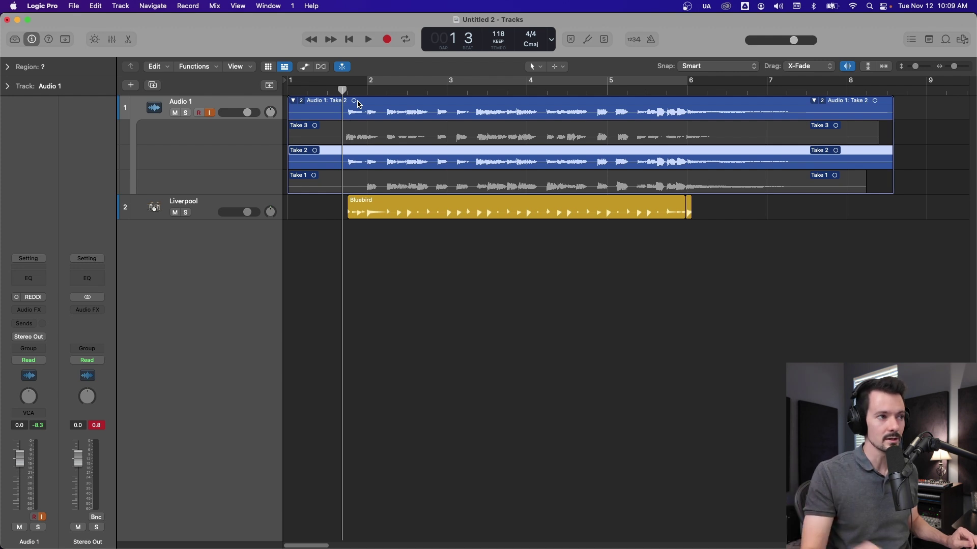
key(space)
click(175, 212)
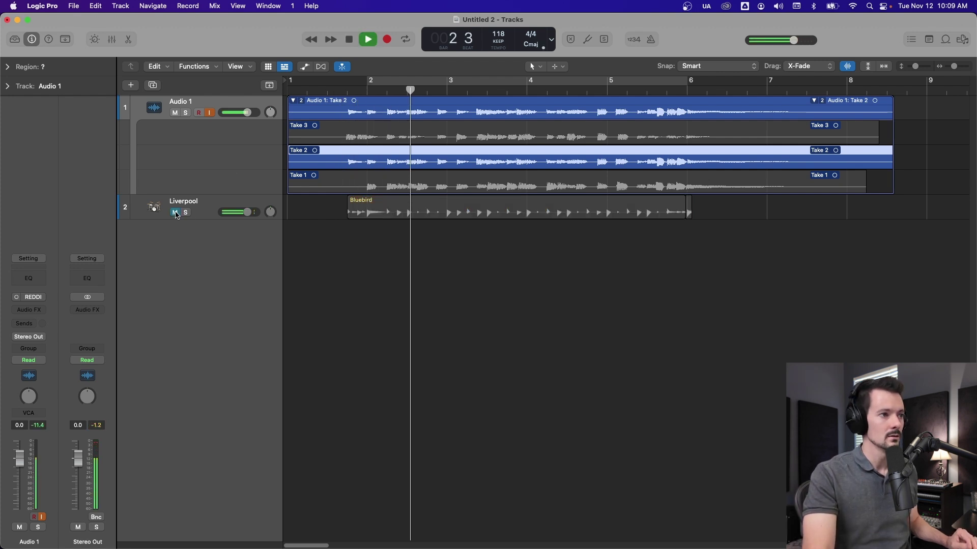
click(177, 213)
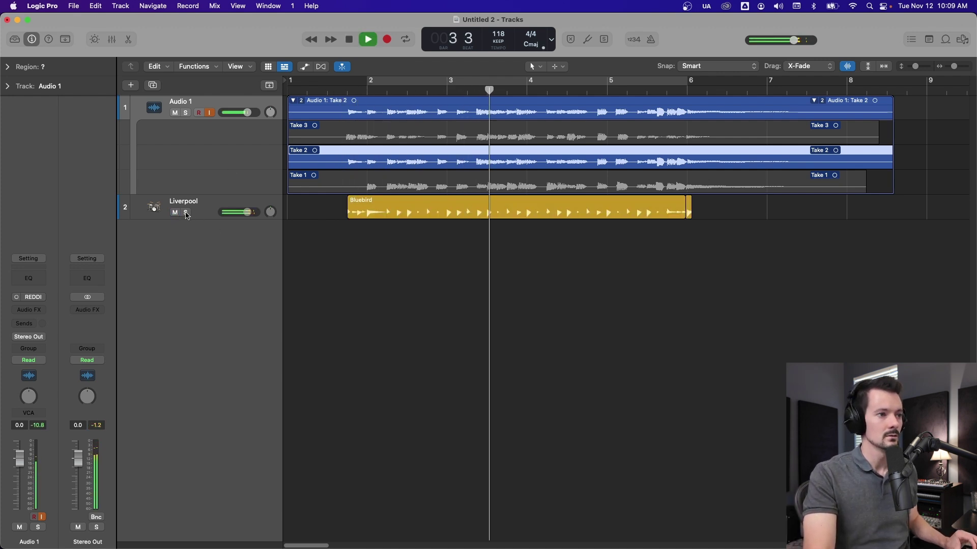
key(space)
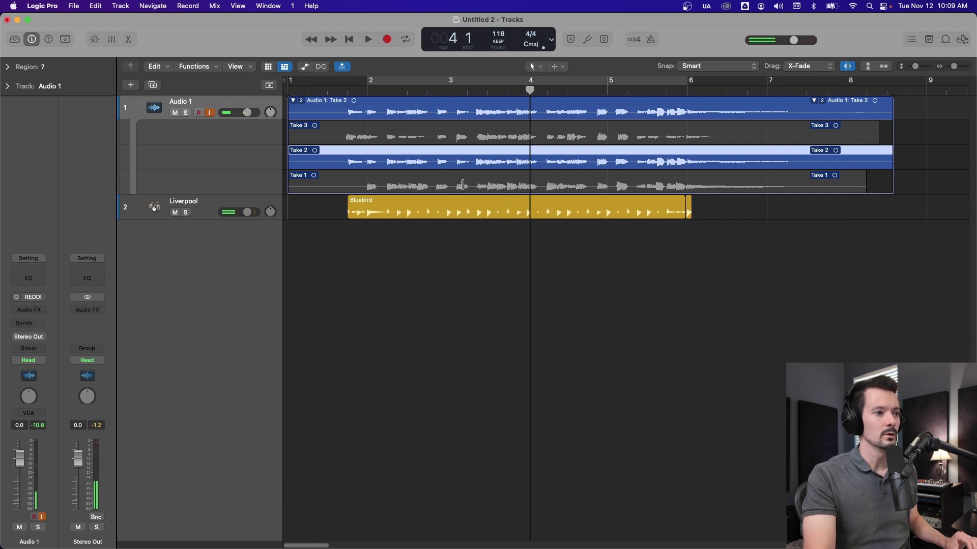
Step: Make Take 1 the active take and audition it from the start of the drum region, leaving no track soloed
click(463, 186)
click(358, 86)
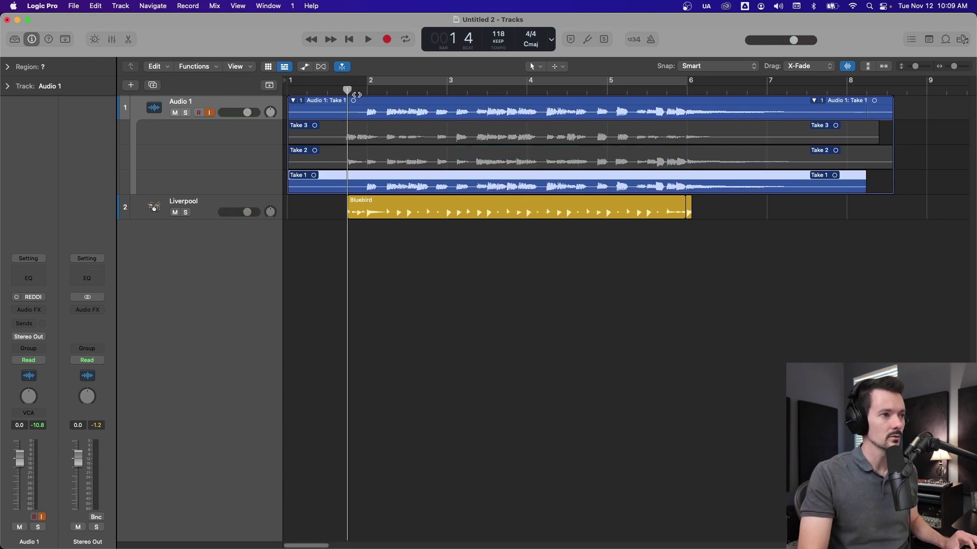
key(space)
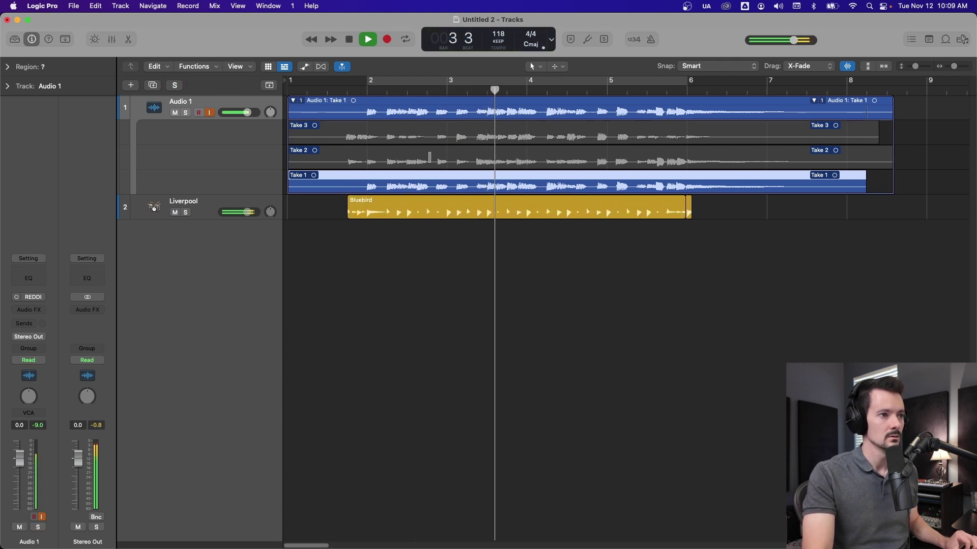
key(space)
click(186, 212)
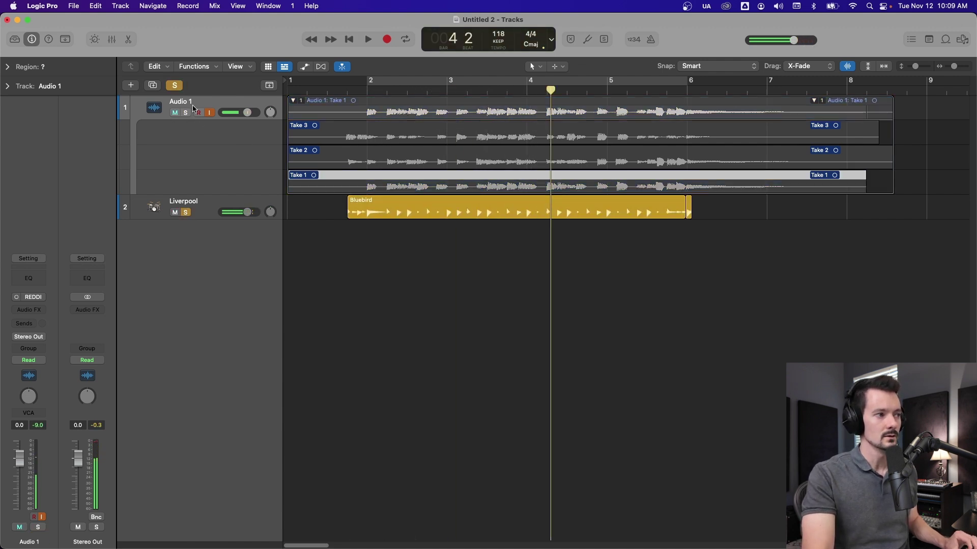
click(174, 85)
Step: Make Take 3 the active take and audition it with the drums from just before the drum region
click(381, 137)
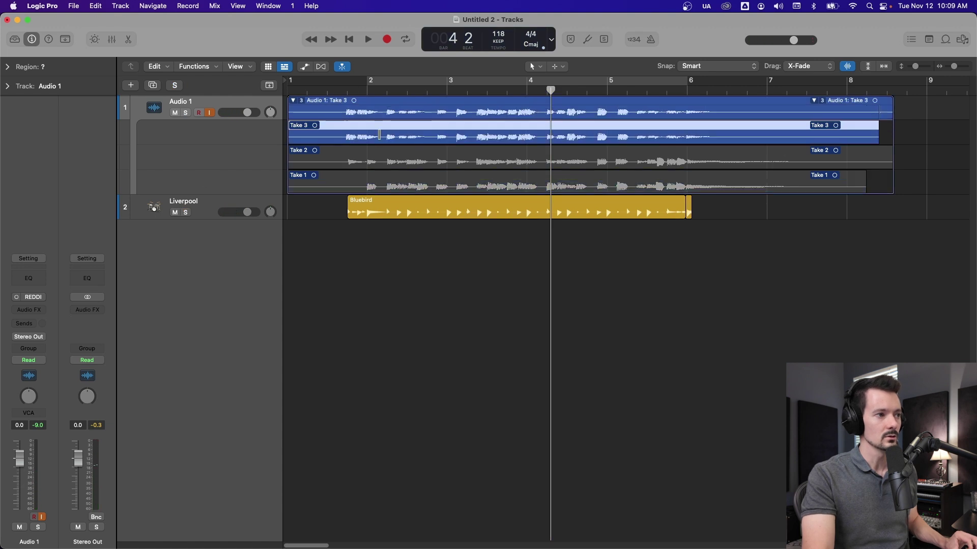
click(338, 90)
key(space)
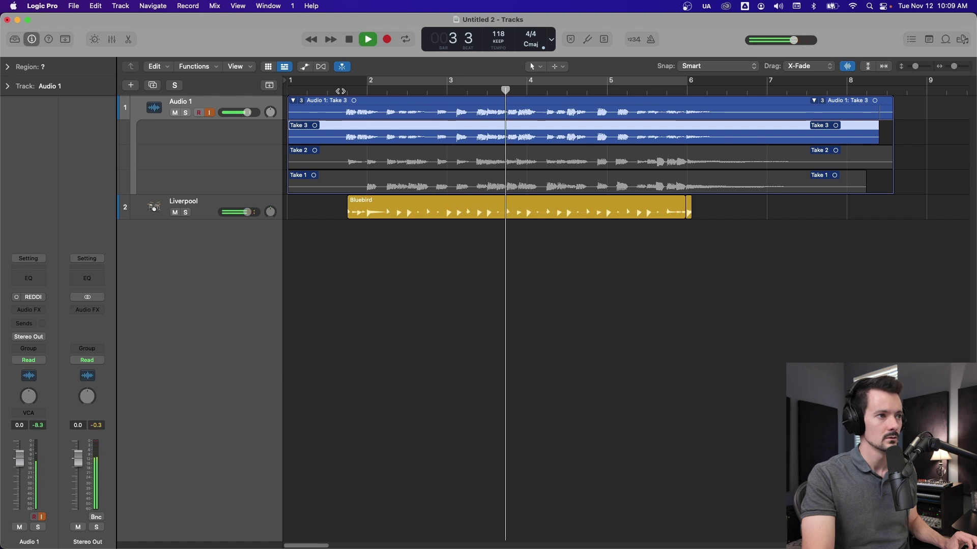
key(space)
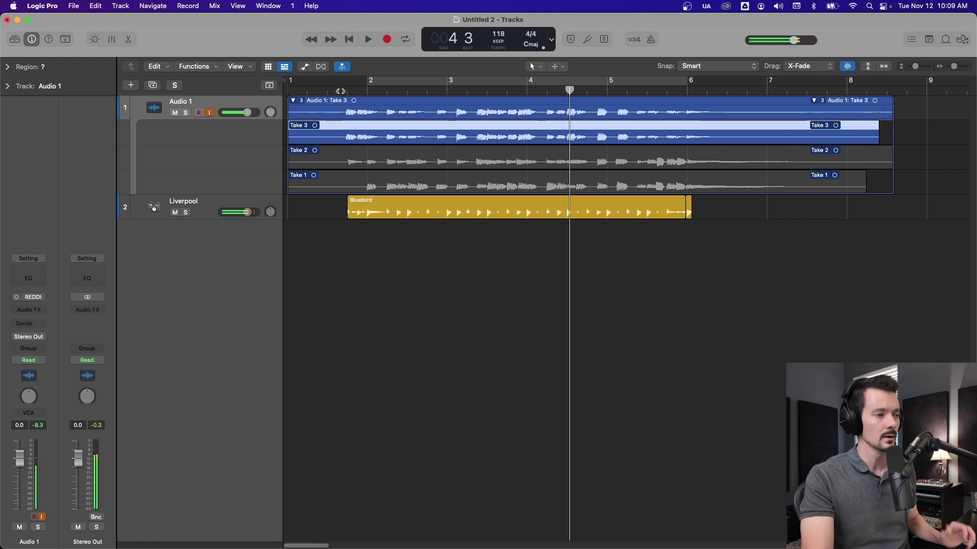
Step: Review the take and comp options available for the Audio 1 take folder
click(301, 101)
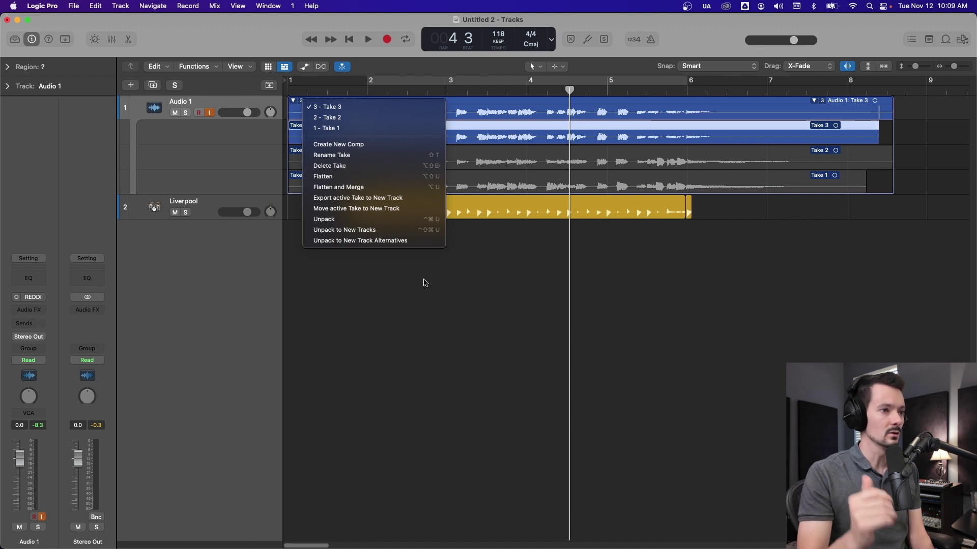
click(434, 336)
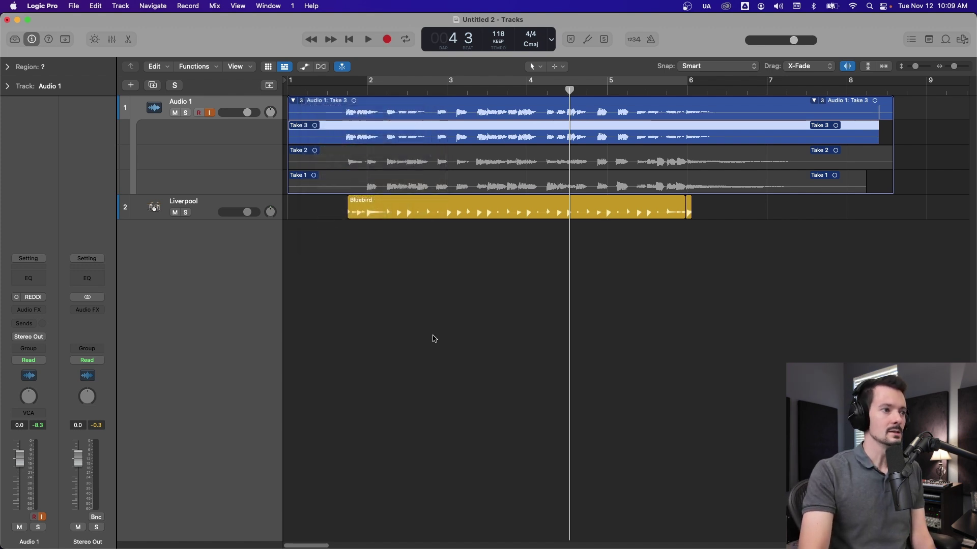
Step: Make Take 1 the active take and play it briefly from the start of the drum region
mouse_move(342, 90)
mouse_down()
mouse_move(327, 90)
mouse_move(366, 91)
mouse_move(347, 92)
mouse_up()
click(403, 187)
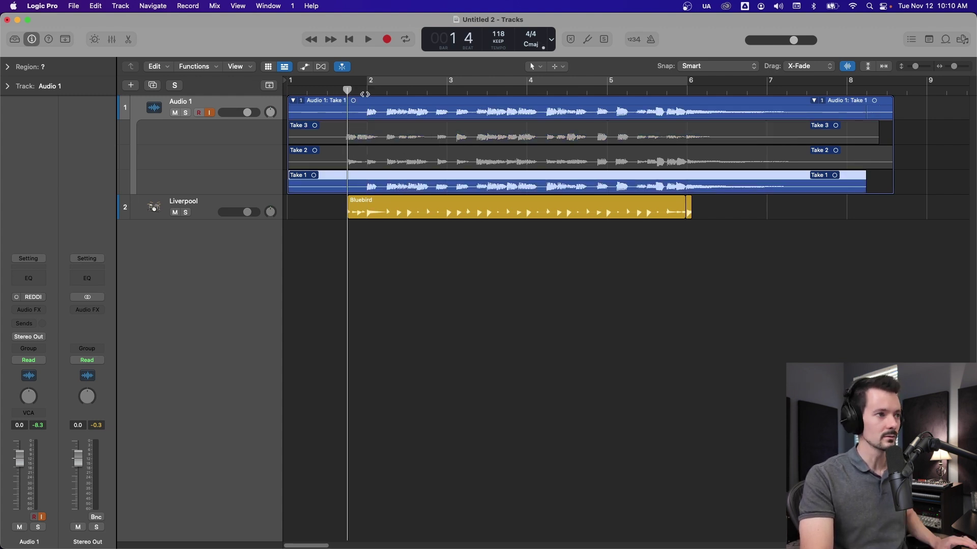
key(space)
key(space)
Step: Comp Take 2's opening note into Take 1, from the start of the drum region to about bar 2
key(super+Right)
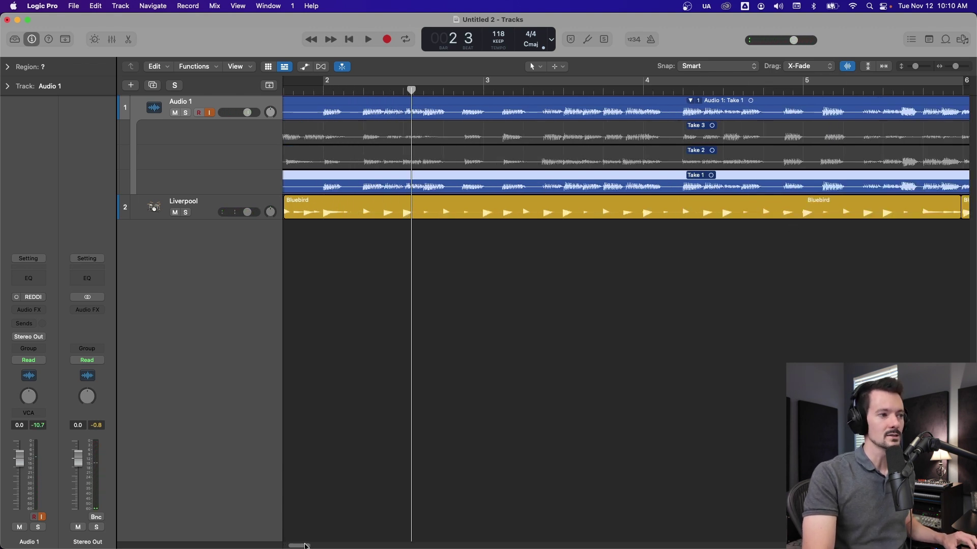
scroll(306, 546, left, 3)
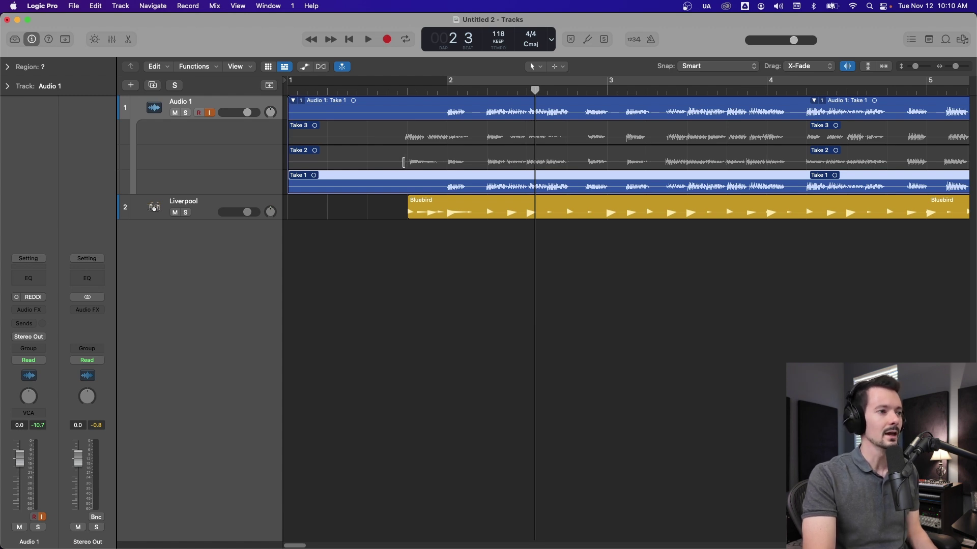
drag(405, 163, 451, 168)
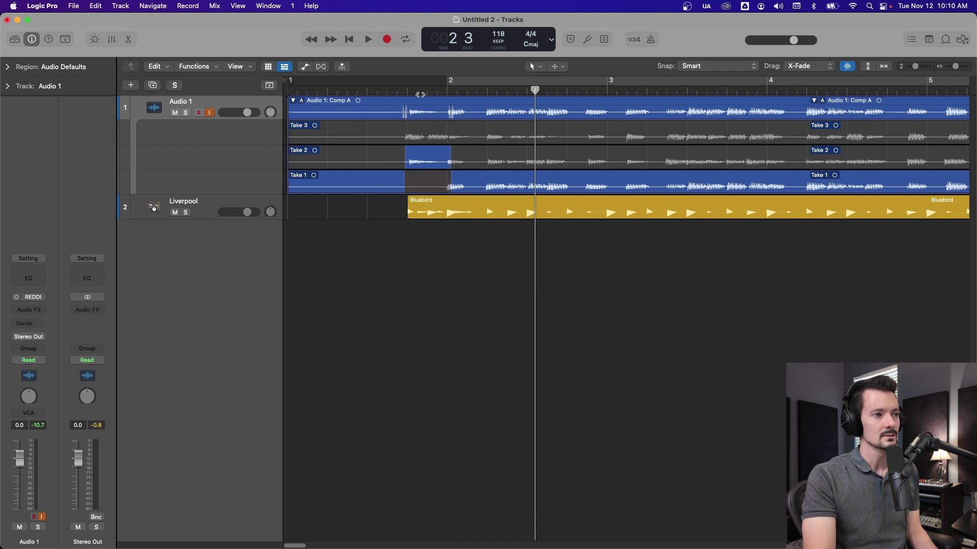
Step: Audition the comp with the drums from just before the drum region, up close around the Take 2 section
key(super+Right)
key(super+Down)
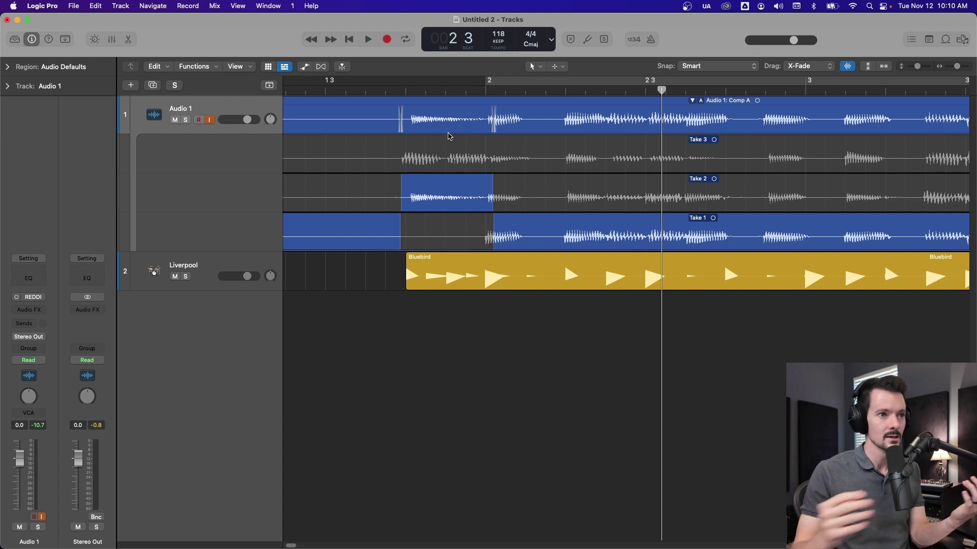
click(365, 87)
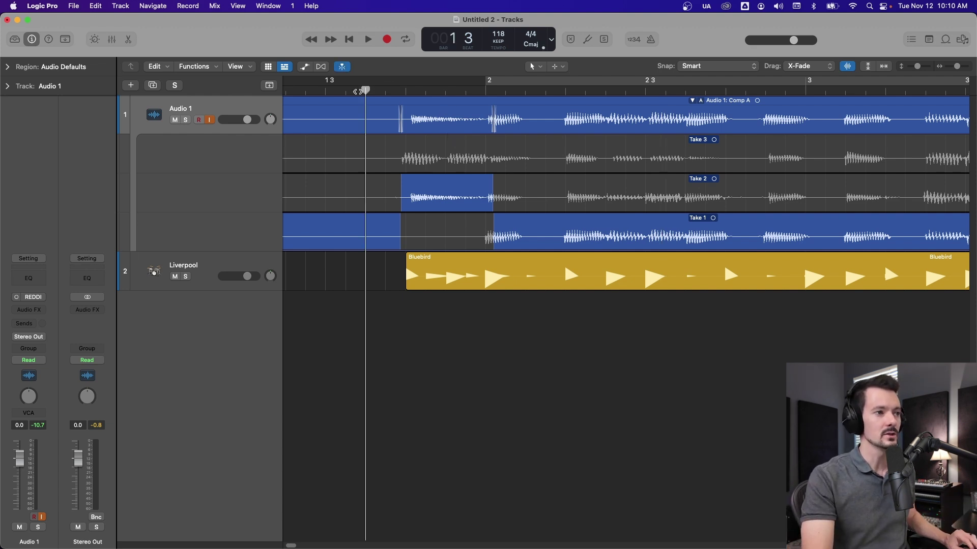
key(space)
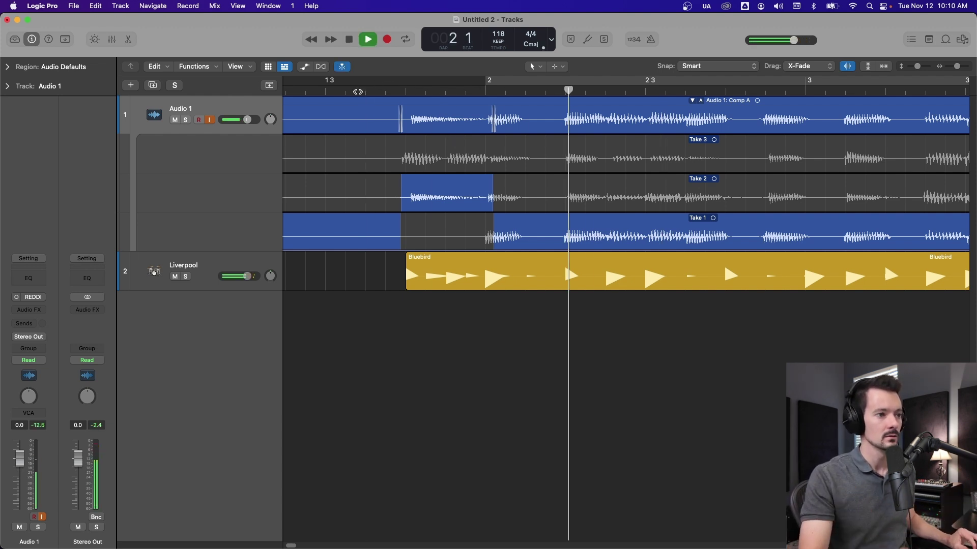
key(space)
Step: Replay the Take 2 to Take 1 transition near bar 2, soloing the Audio 1 track to hear the bass alone
click(384, 91)
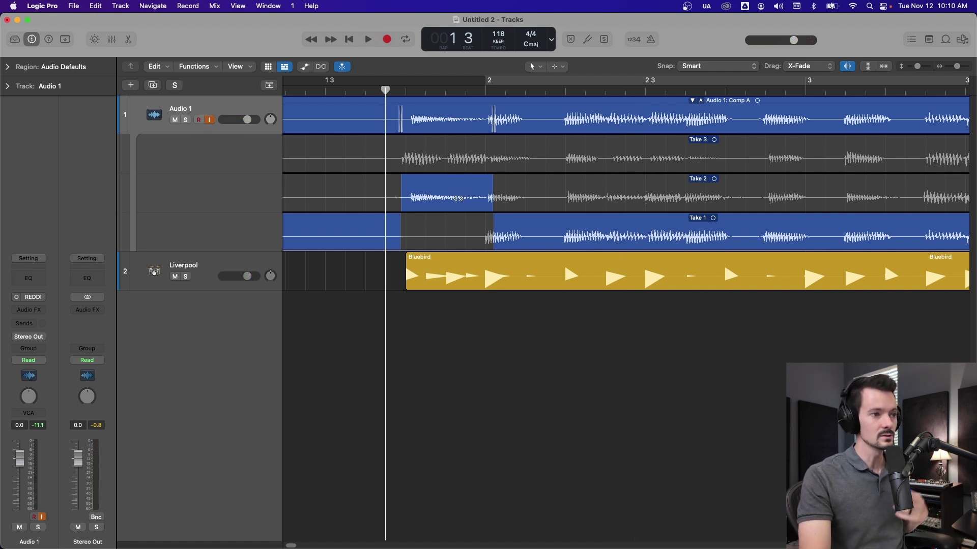
key(space)
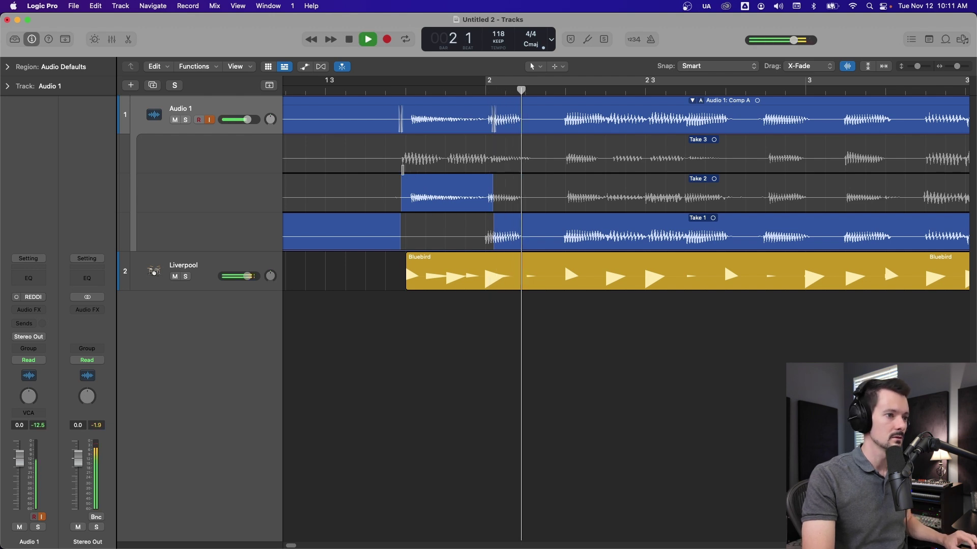
key(s)
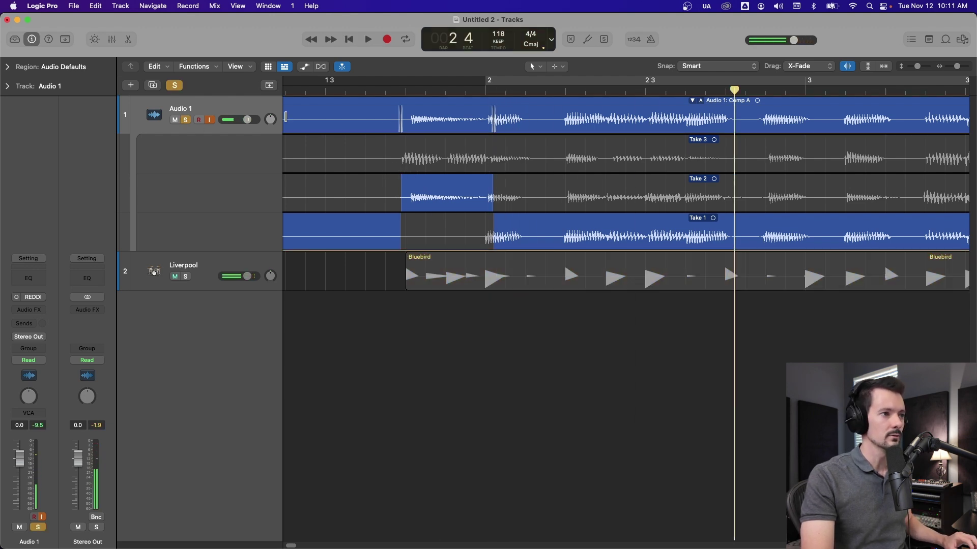
key(space)
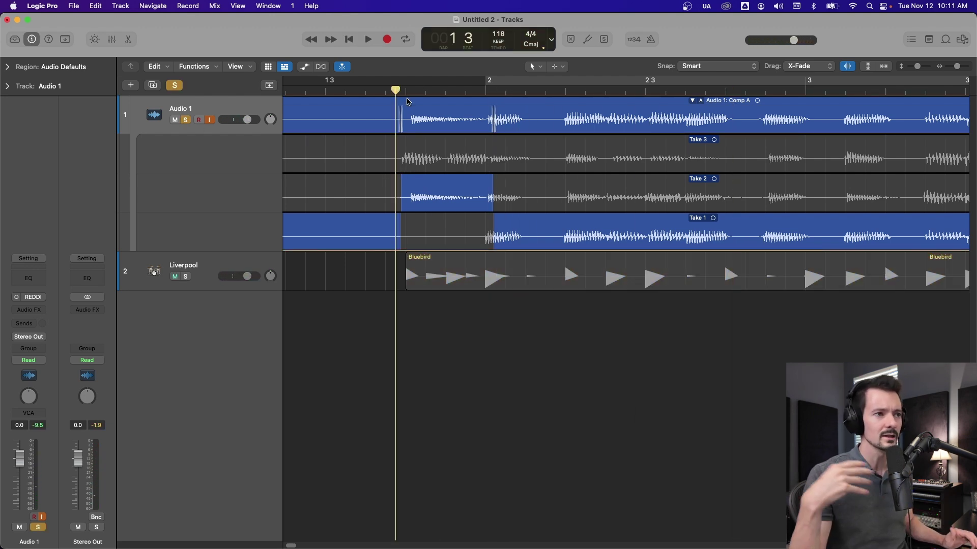
key(space)
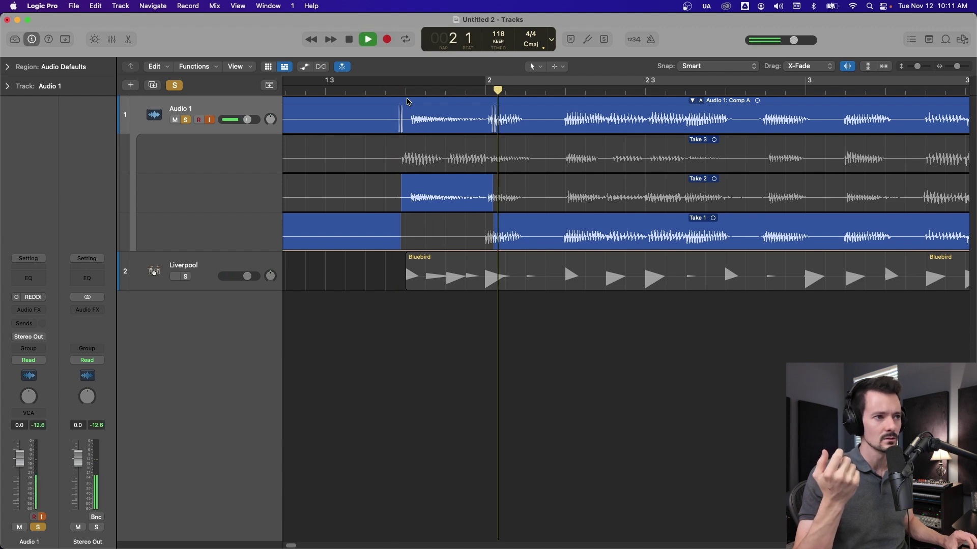
key(space)
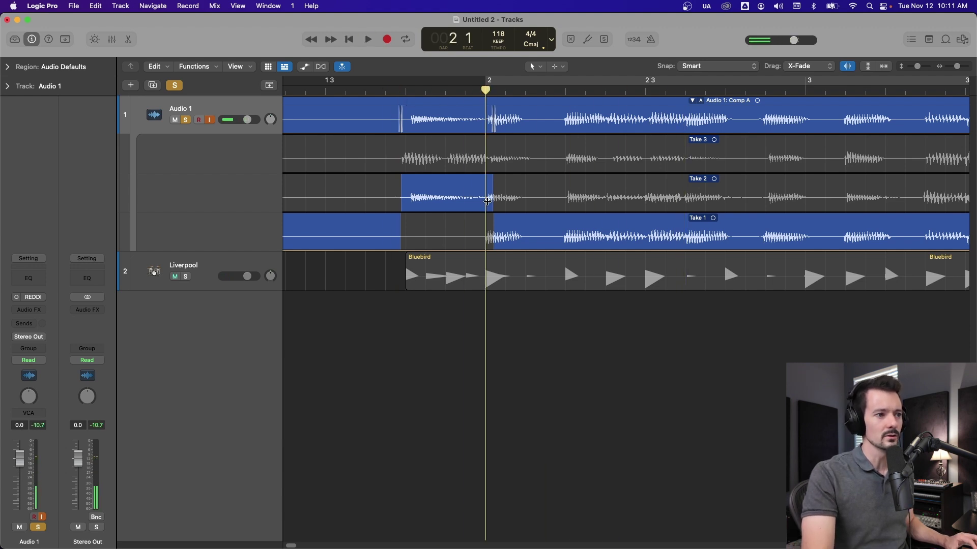
Step: Move the boundary between the Take 2 and Take 1 sections to just before Take 1's first note at bar 2
drag(493, 243, 498, 243)
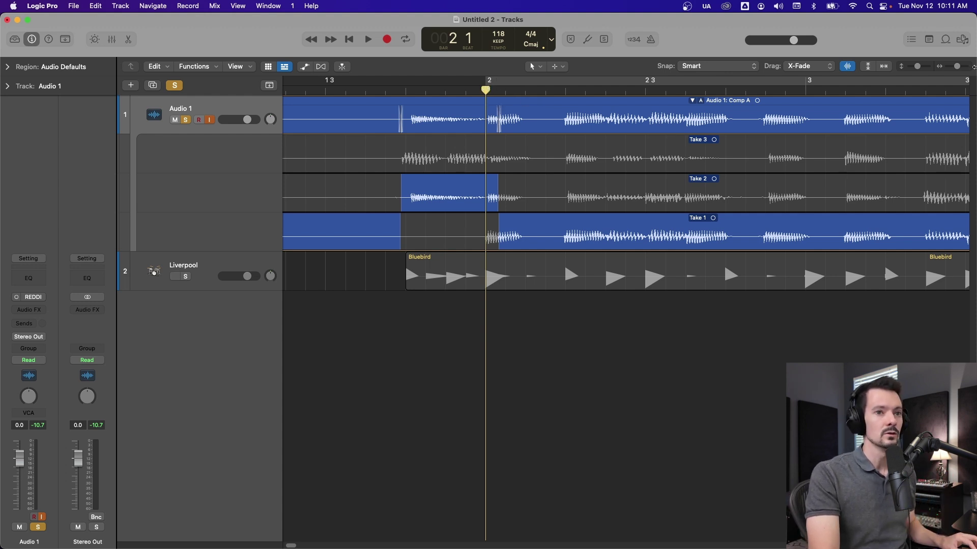
click(964, 66)
drag(562, 242, 484, 250)
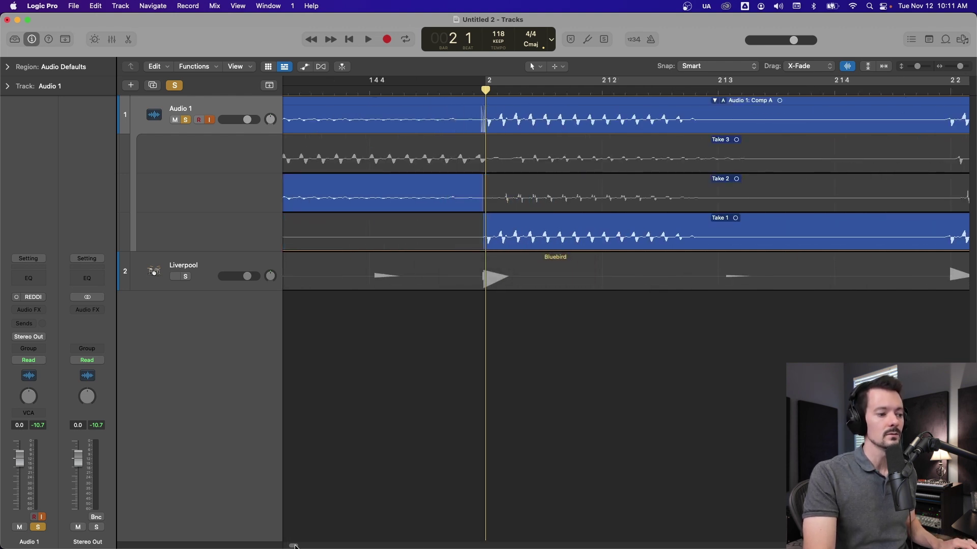
scroll(295, 546, left, 5)
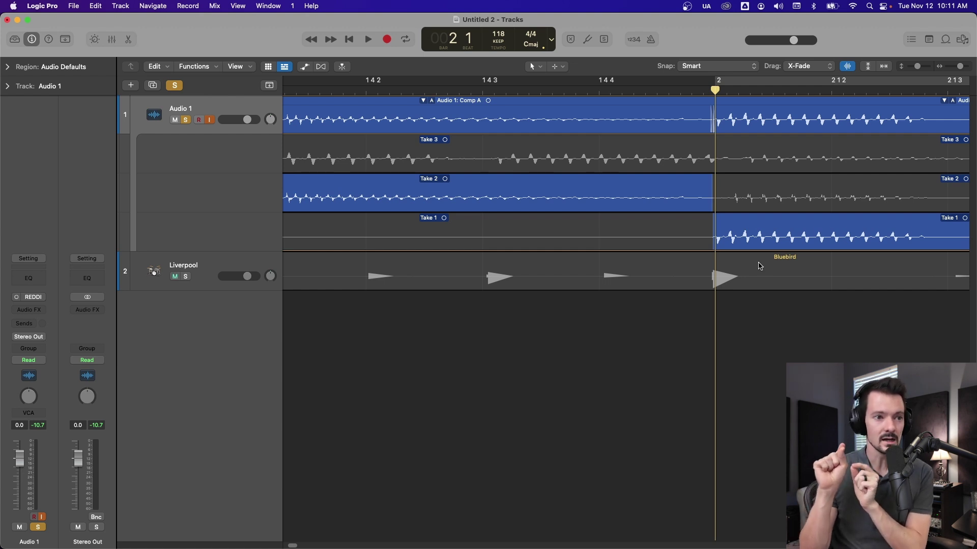
drag(713, 246, 713, 242)
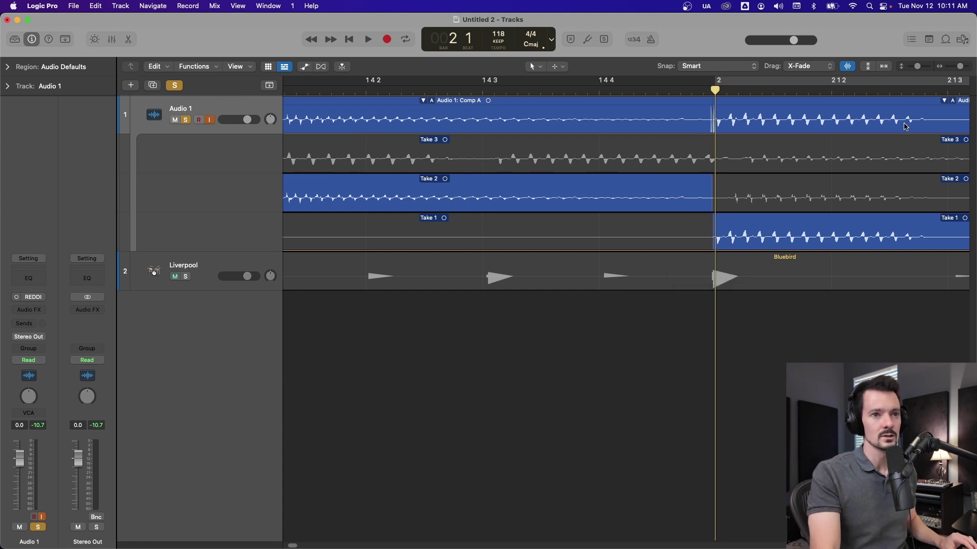
Step: Audition the adjusted comp with the bass soloed from the start of the drum region
key(super+Left)
key(super+Left)
key(space)
click(569, 93)
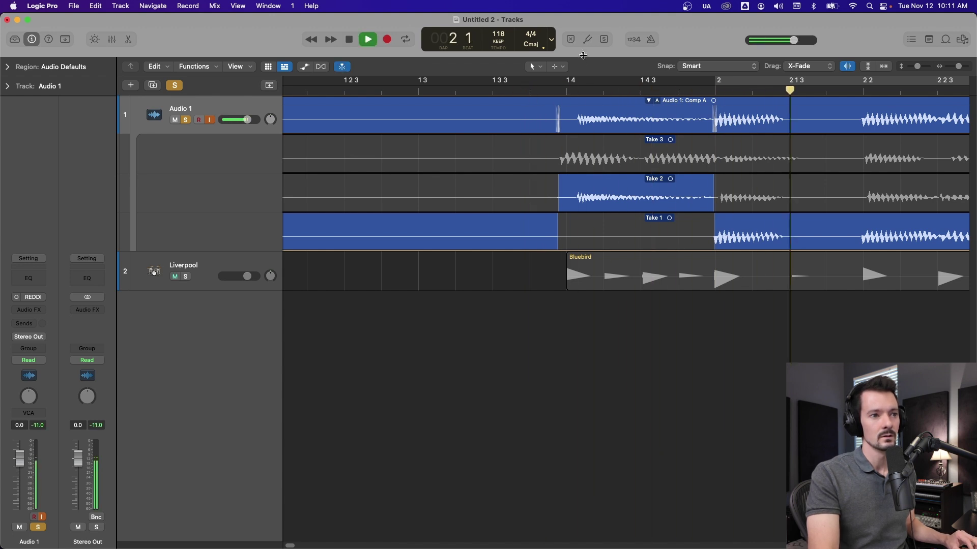
key(space)
Step: Extend the Take 2 section into the middle of the note after bar 2 and audition the transition
scroll(305, 547, left, 5)
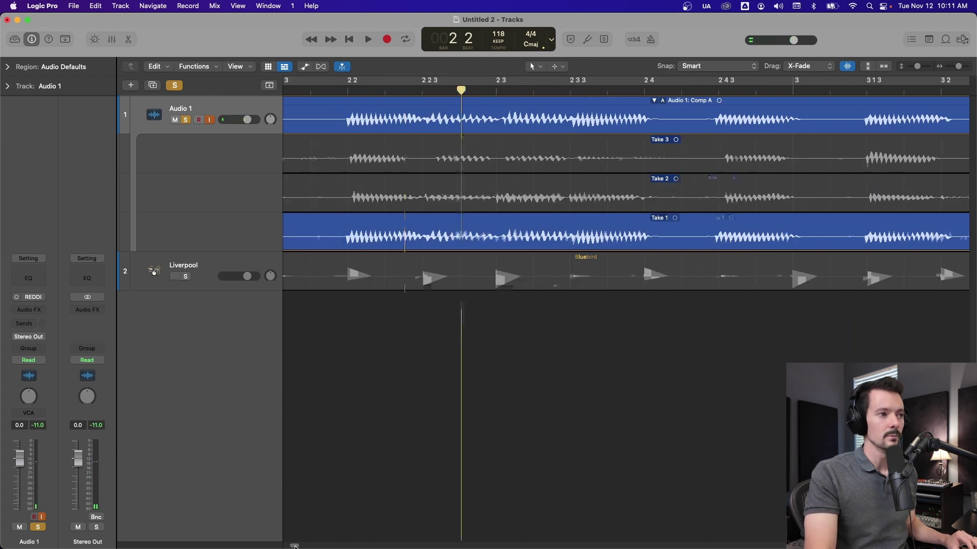
drag(428, 244, 456, 244)
drag(461, 91, 356, 102)
key(space)
click(362, 90)
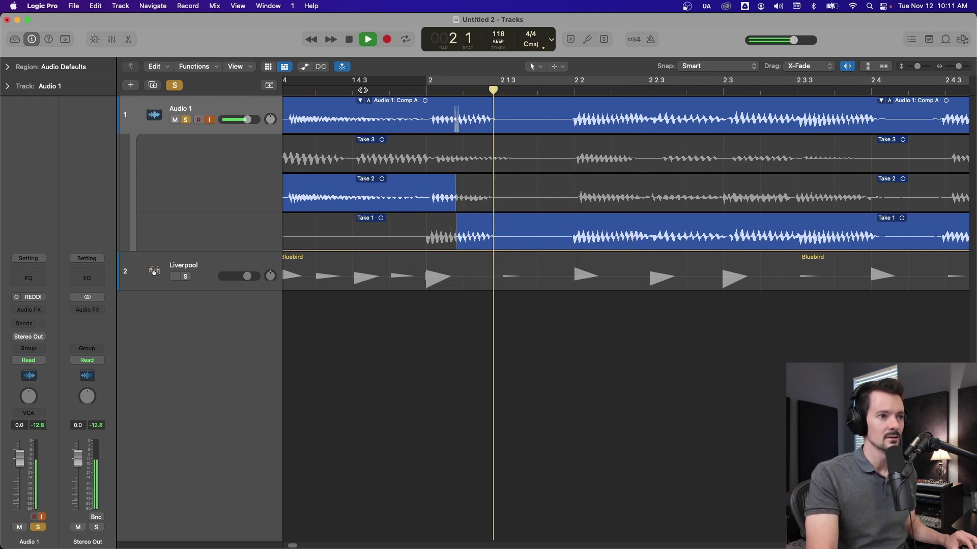
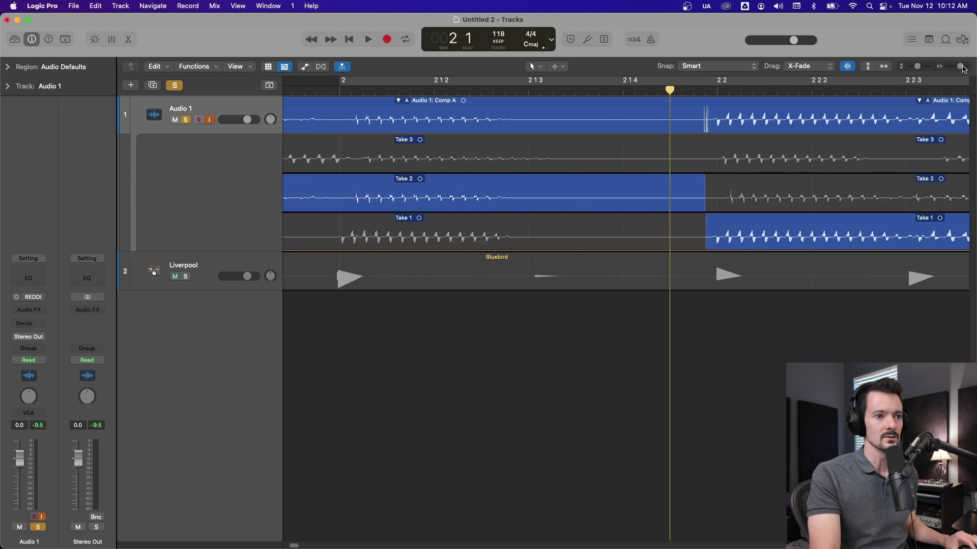
Step: Fine-tune the Take 2 to Take 1 boundary in the silence just before bar 2 beat 2 and play the transition
scroll(656, 202, right, 3)
drag(659, 249, 663, 247)
key(Return)
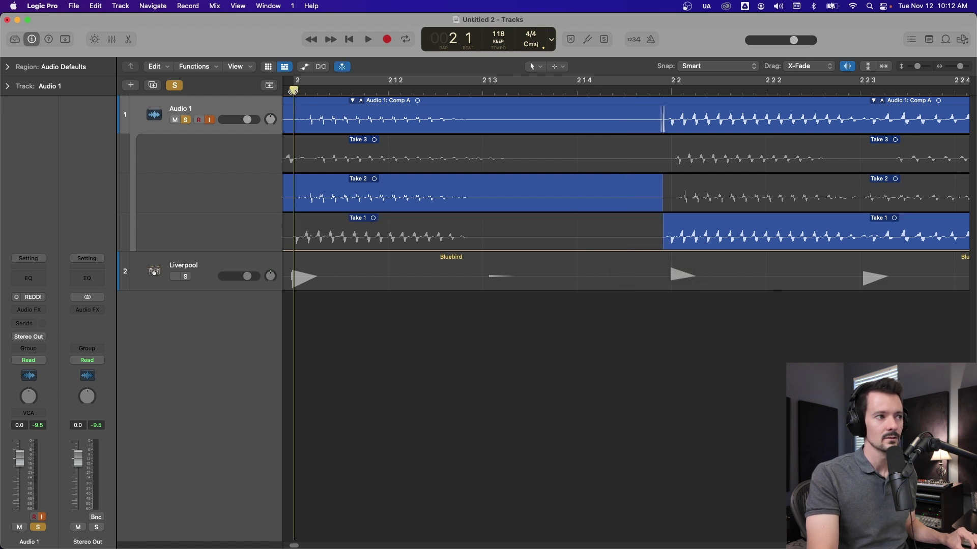
key(space)
Step: Audition the comp from about the middle of bar 3 and locate the note starting at bar 4 beat 2
drag(960, 67, 955, 67)
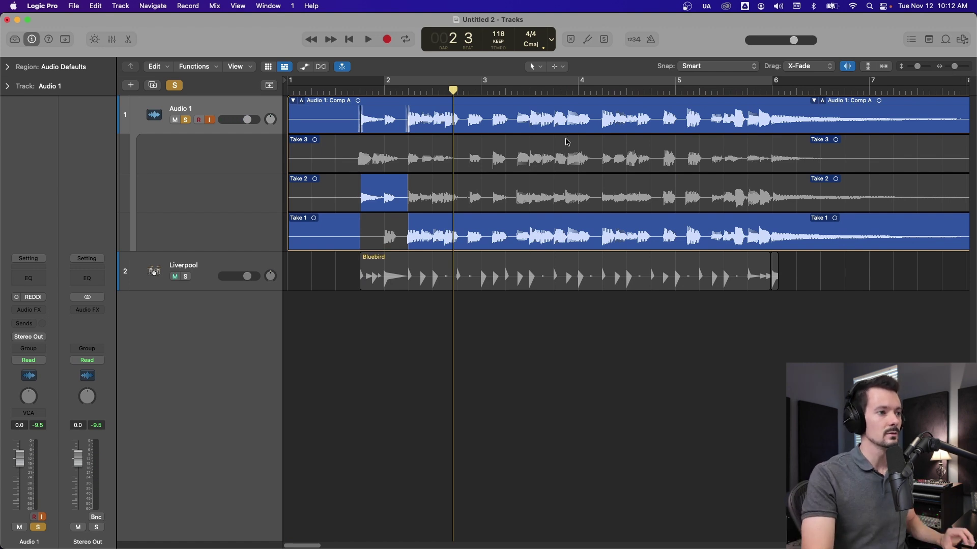
mouse_move(513, 93)
mouse_down()
mouse_move(560, 93)
mouse_move(528, 98)
mouse_up()
key(space)
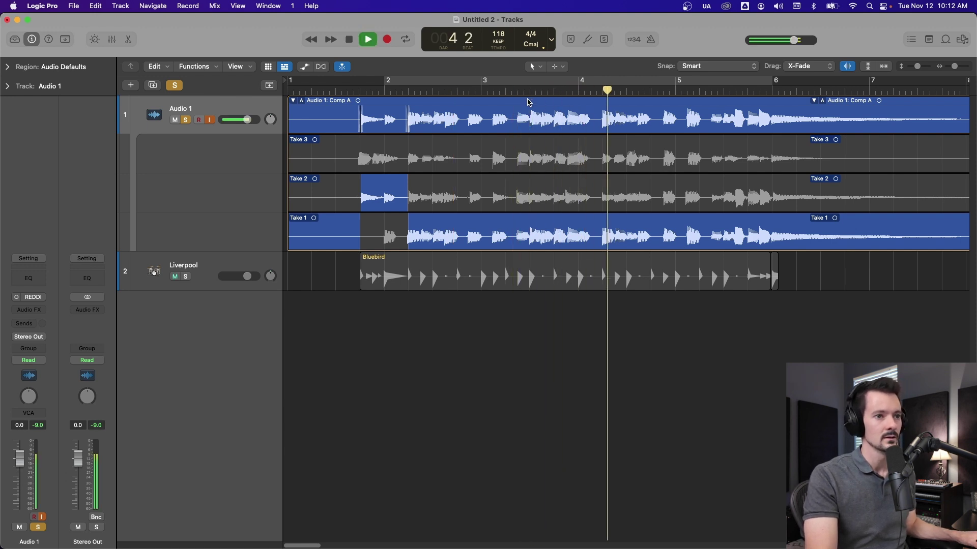
key(space)
click(598, 92)
key(space)
key(space)
click(601, 92)
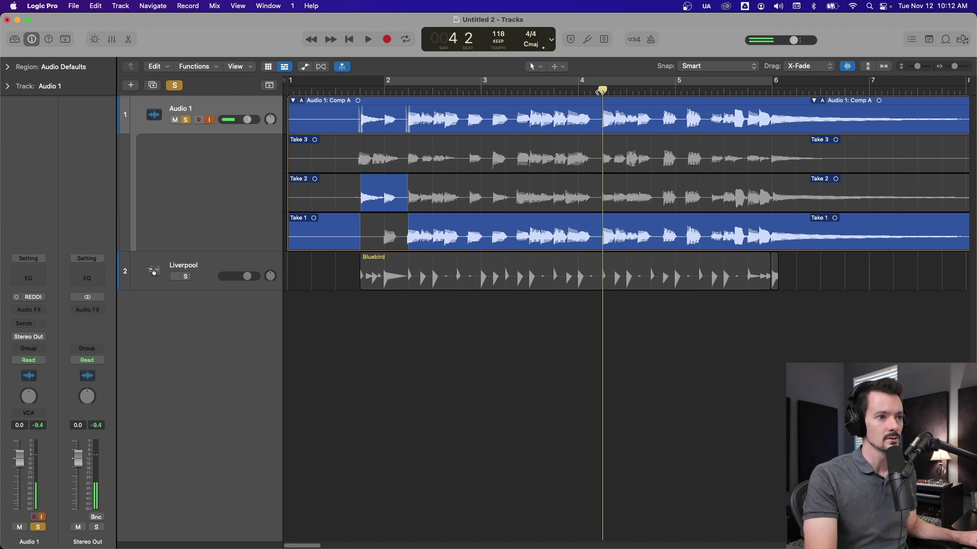
Step: Comp in Take 2 from just before bar 4 beat 2 through to the end of the take folder
key(super+Right)
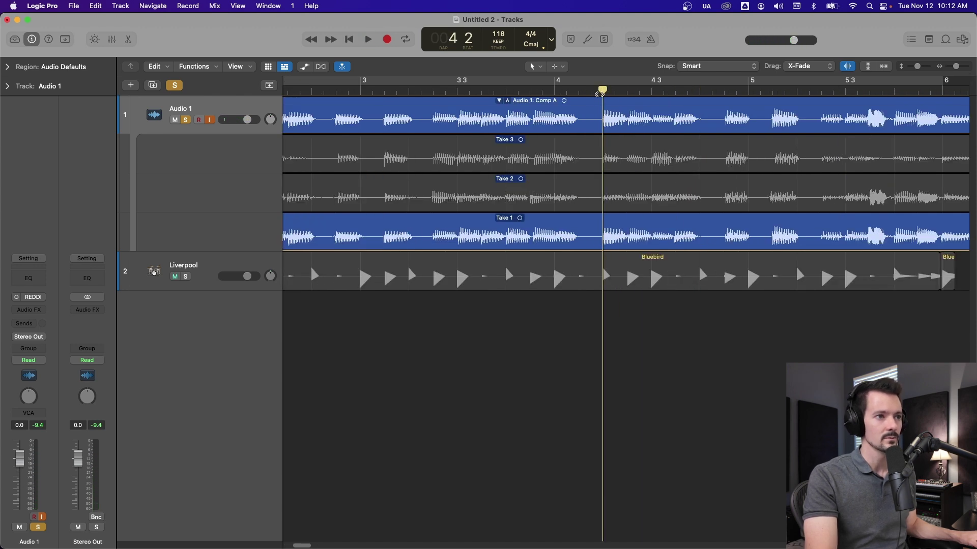
key(super+Right)
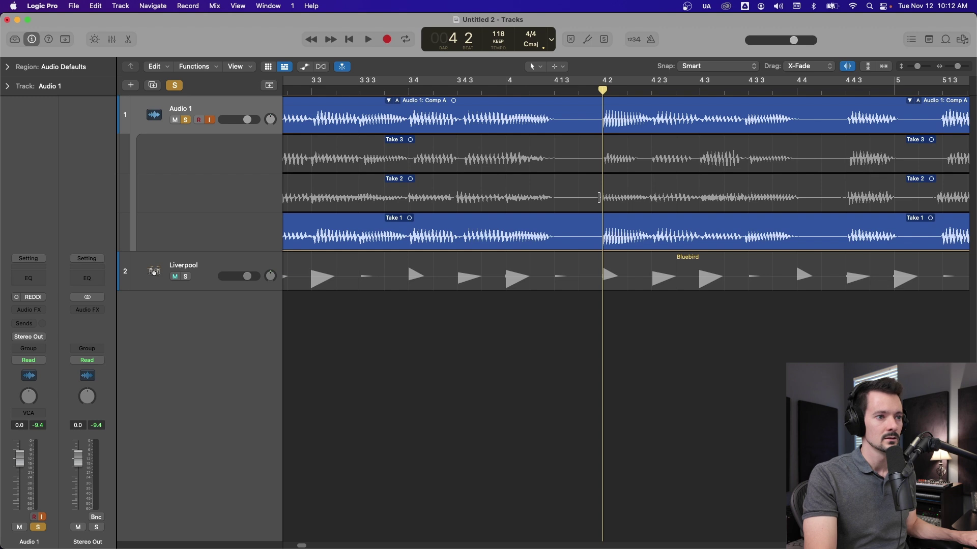
drag(598, 196, 814, 206)
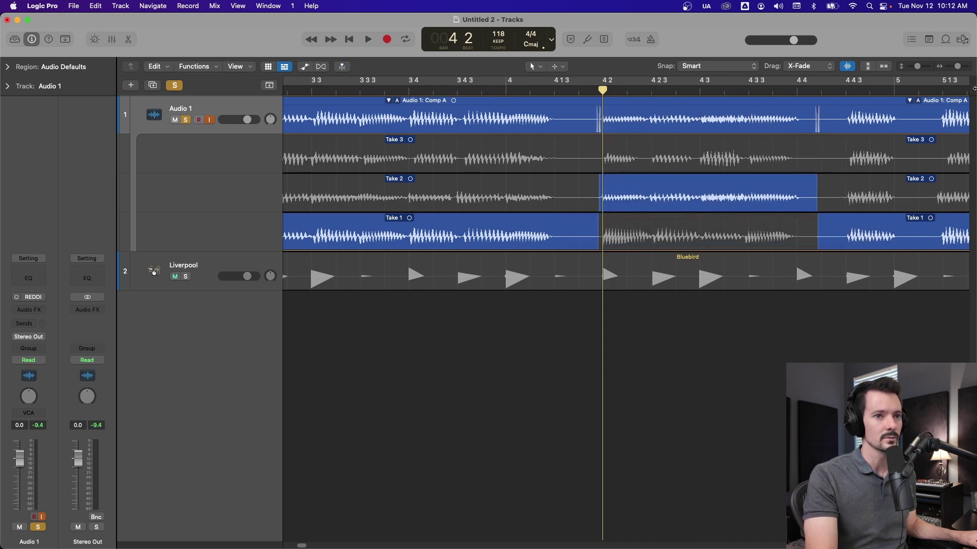
key(super+Left)
drag(661, 206, 915, 216)
click(955, 68)
drag(956, 68, 953, 68)
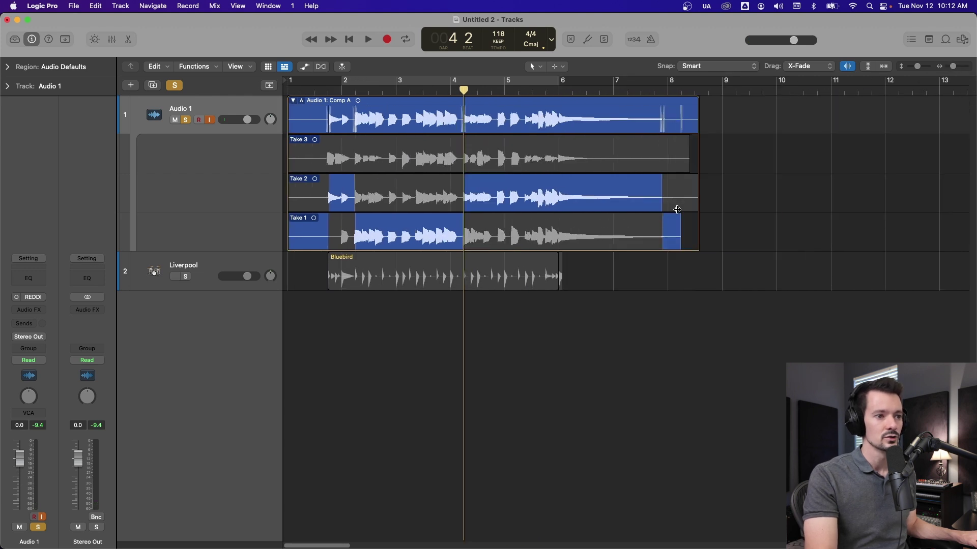
drag(667, 210, 816, 213)
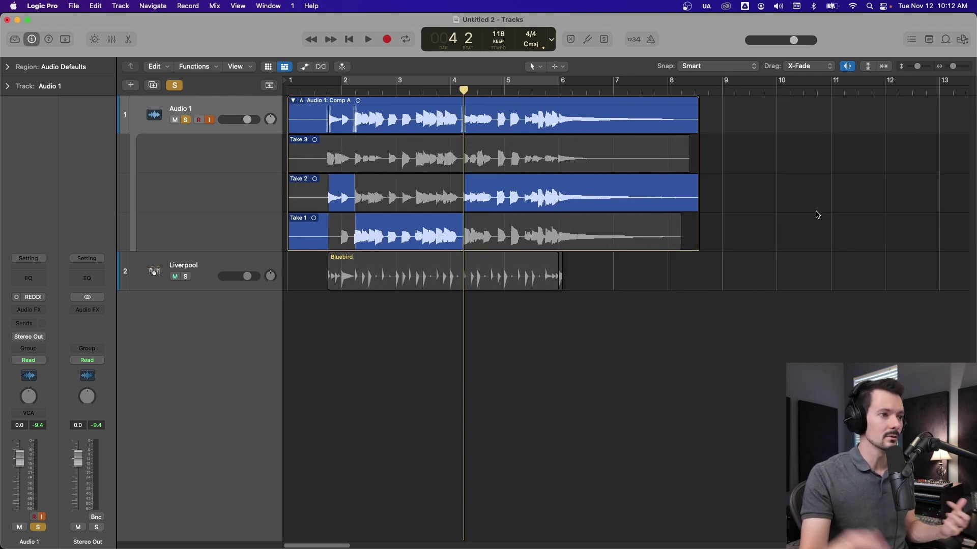
Step: Play the comp from just before the drum region, soloing the Liverpool drums alongside Audio 1
click(307, 86)
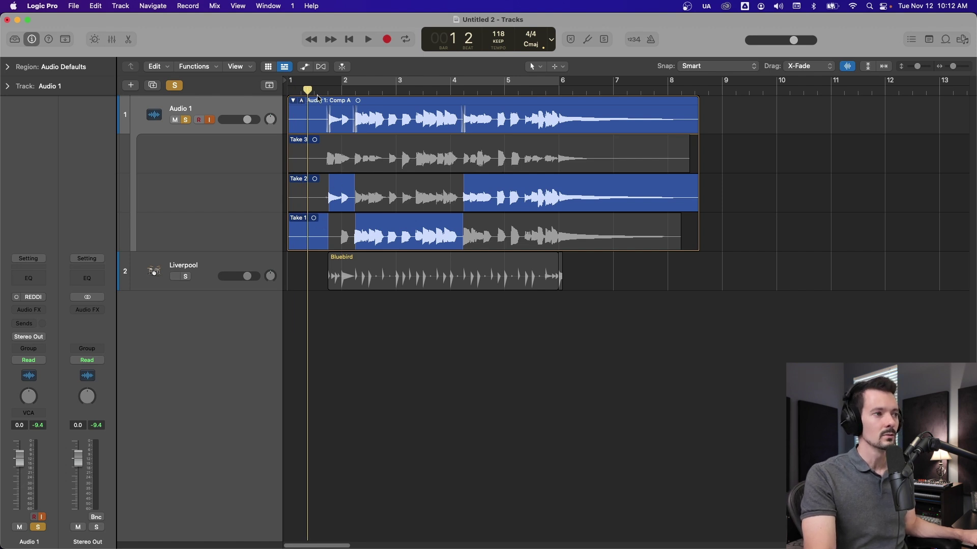
click(330, 85)
click(342, 92)
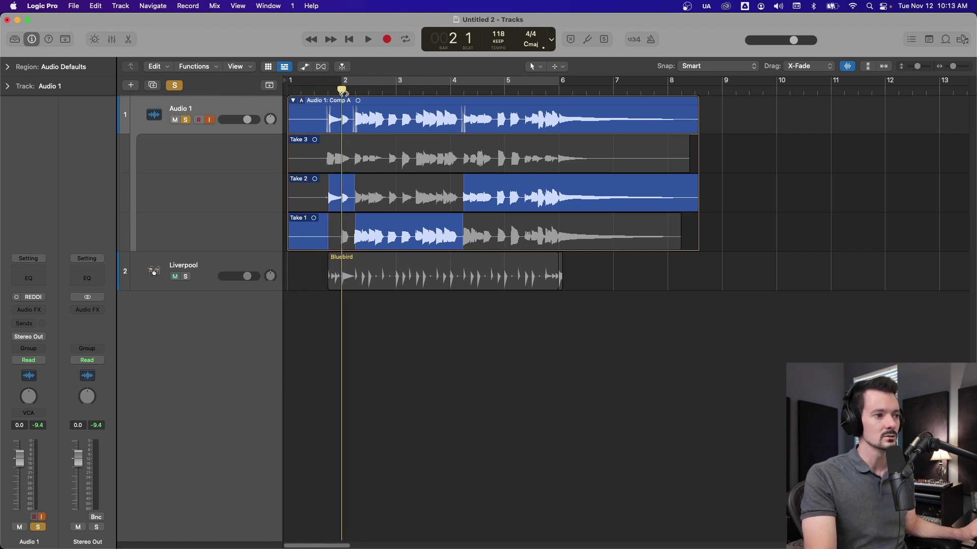
drag(345, 95, 323, 90)
key(space)
click(175, 276)
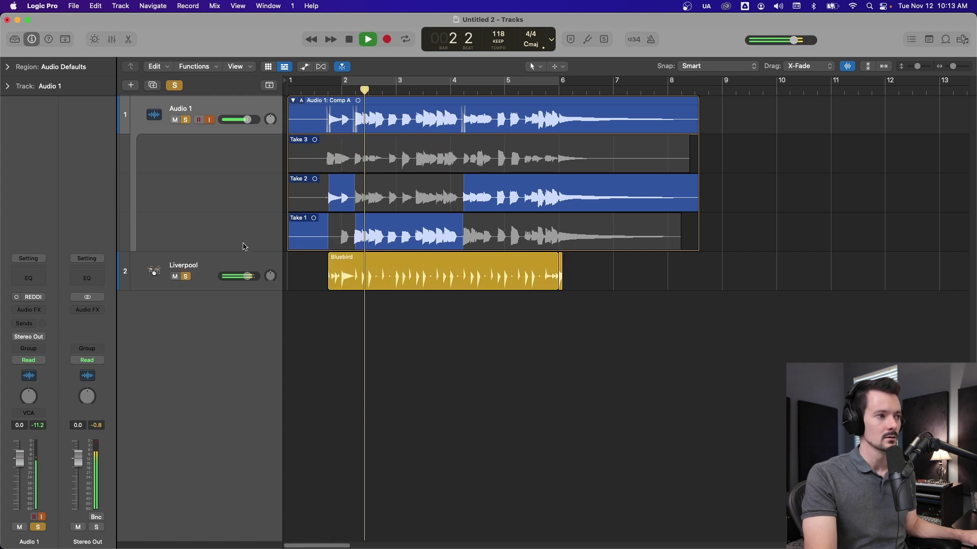
Step: Lower the Liverpool drum track's volume while the comp plays through, and stop playback after the drums end
drag(251, 277, 239, 277)
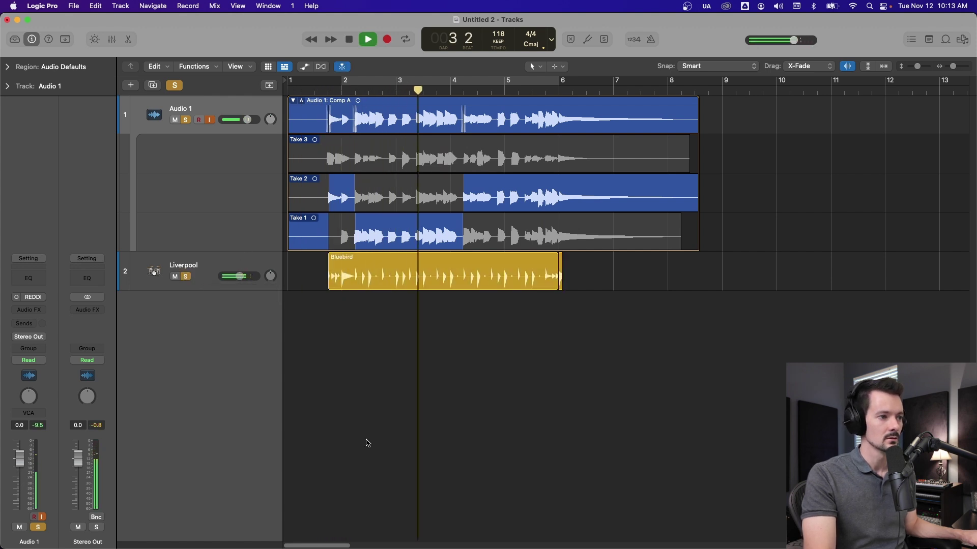
drag(318, 545, 316, 541)
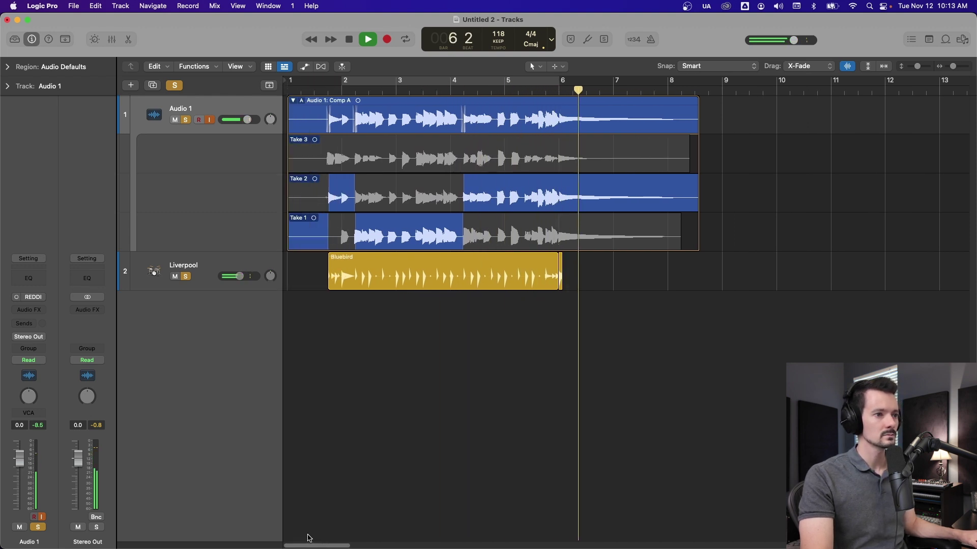
key(space)
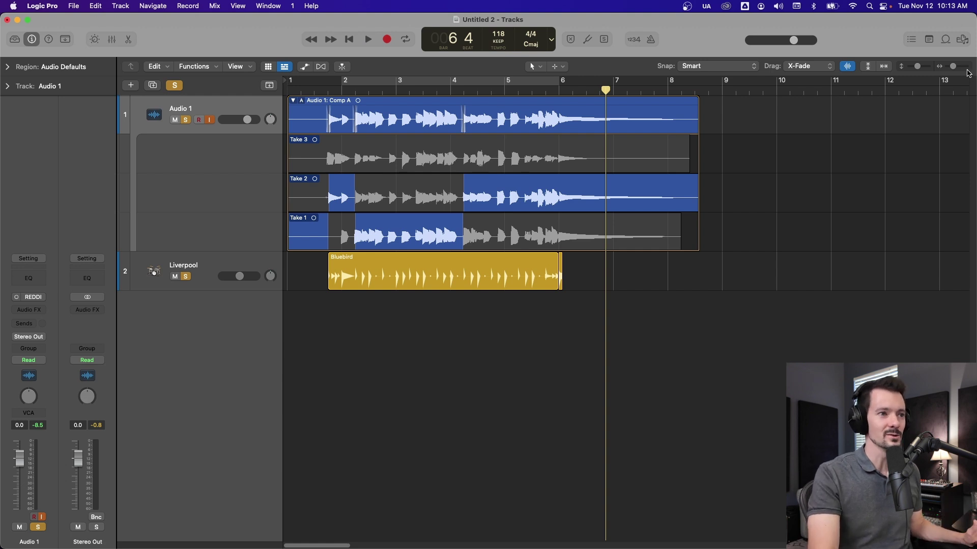
Step: Rename Comp A of the Audio 1 take folder as Bass Slide Comp
key(super+Right)
drag(311, 547, 285, 543)
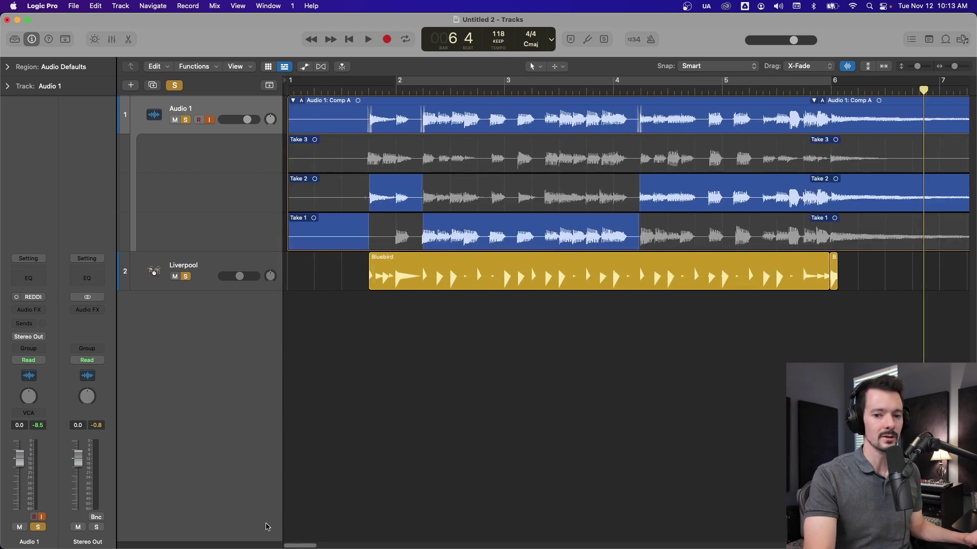
click(301, 100)
click(297, 114)
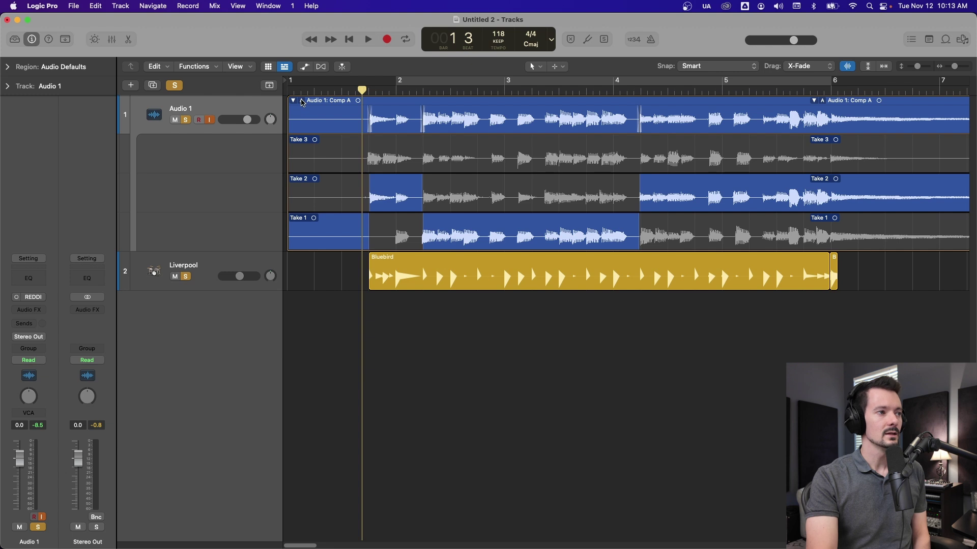
click(302, 102)
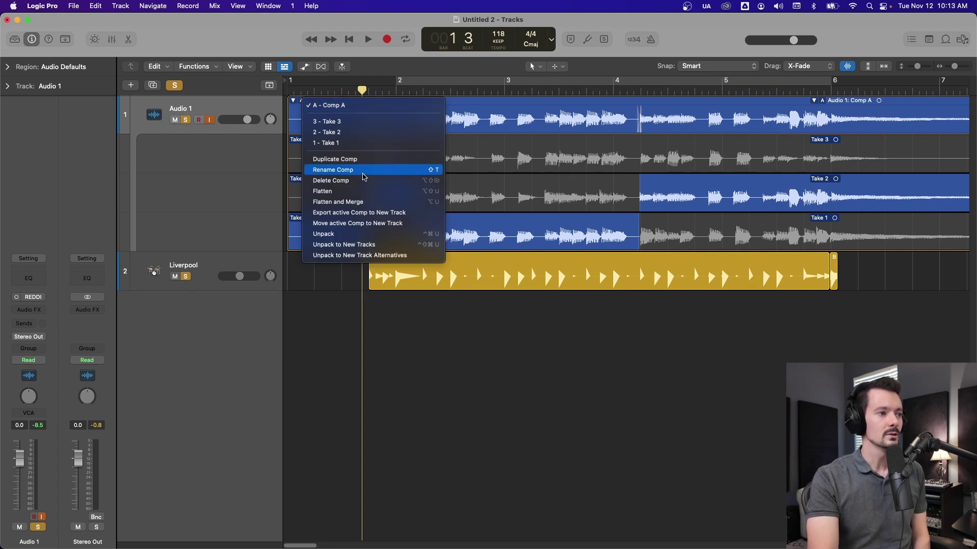
click(364, 170)
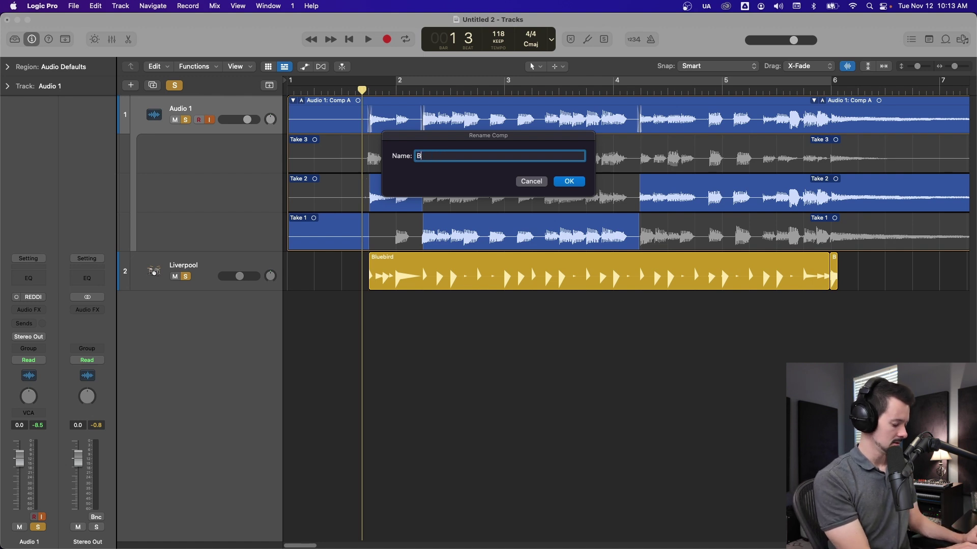
text(Bass Slide Comp)
key(Return)
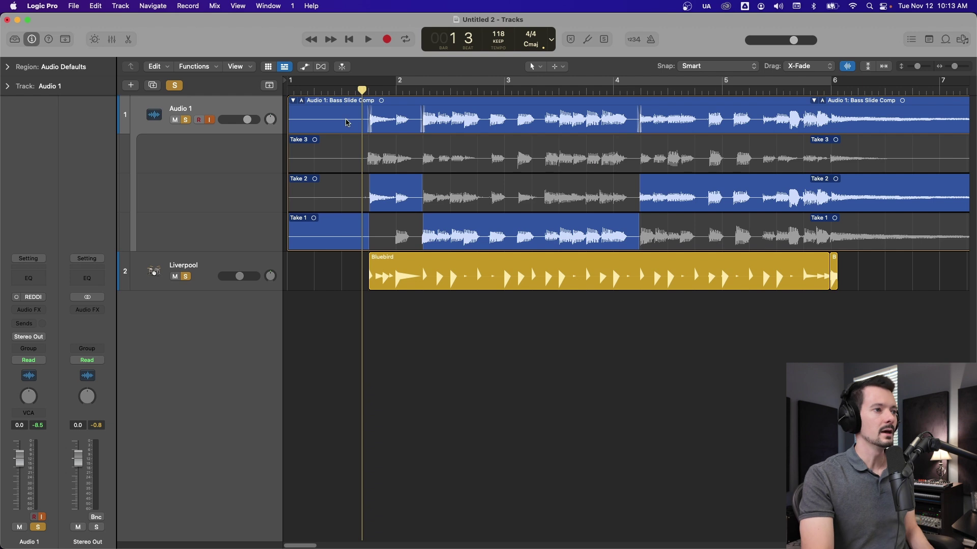
Step: Make Take 3 the active take in the folder and rename it Thumb
click(298, 102)
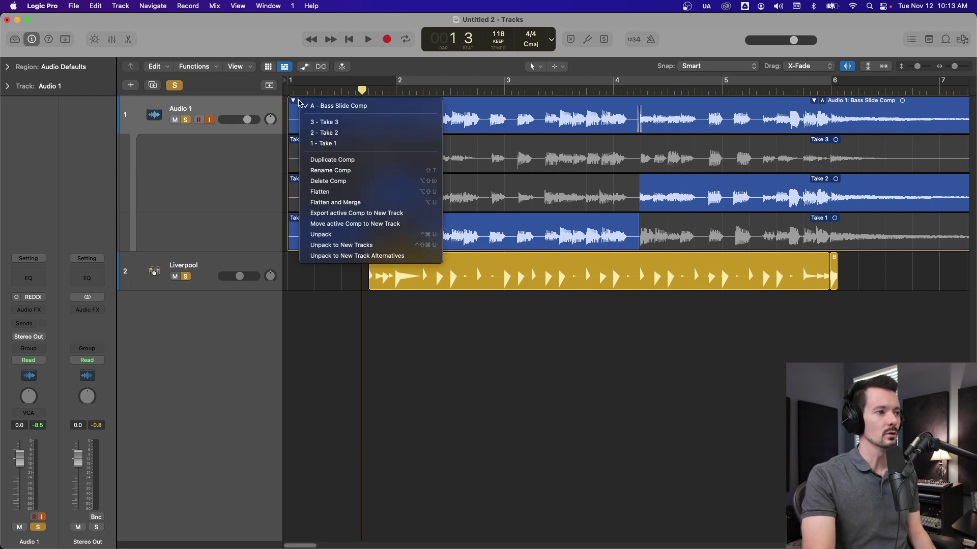
click(391, 123)
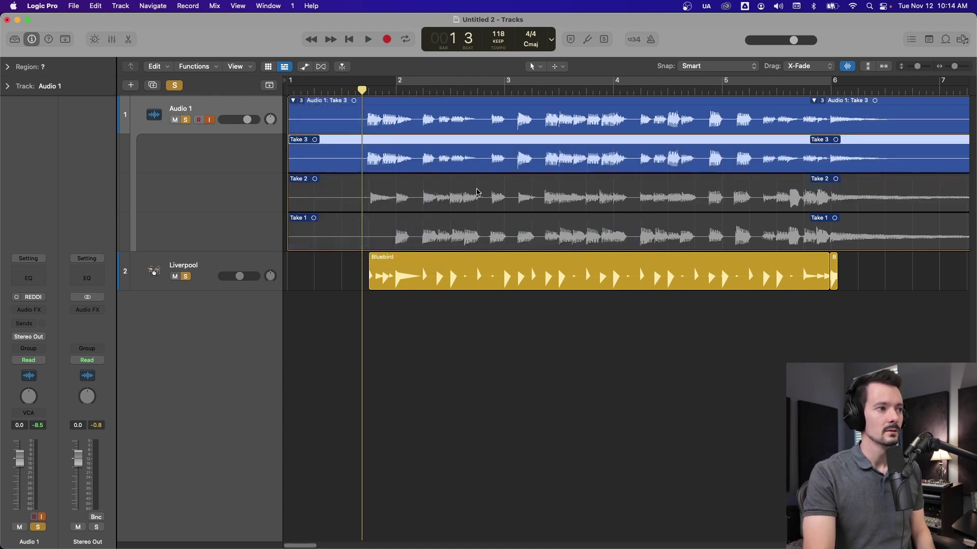
click(304, 100)
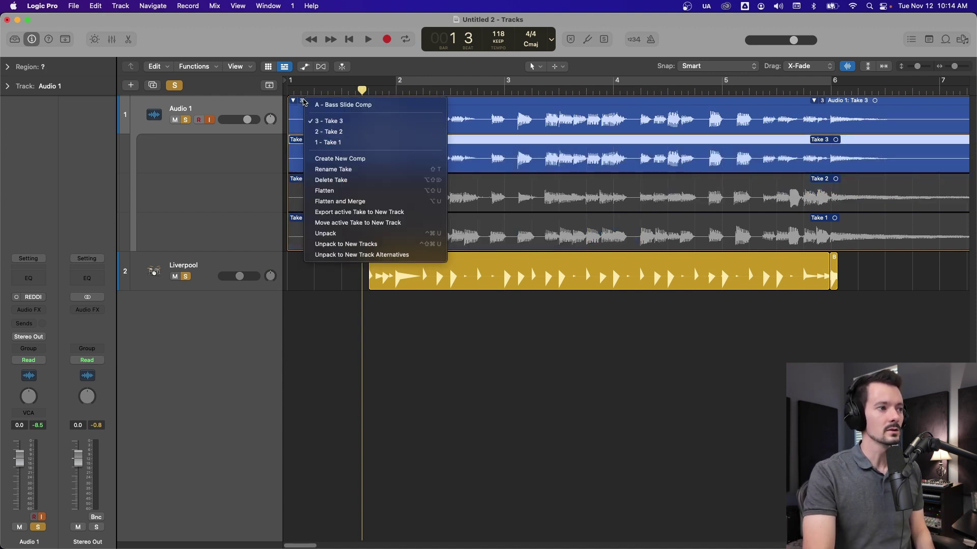
click(340, 170)
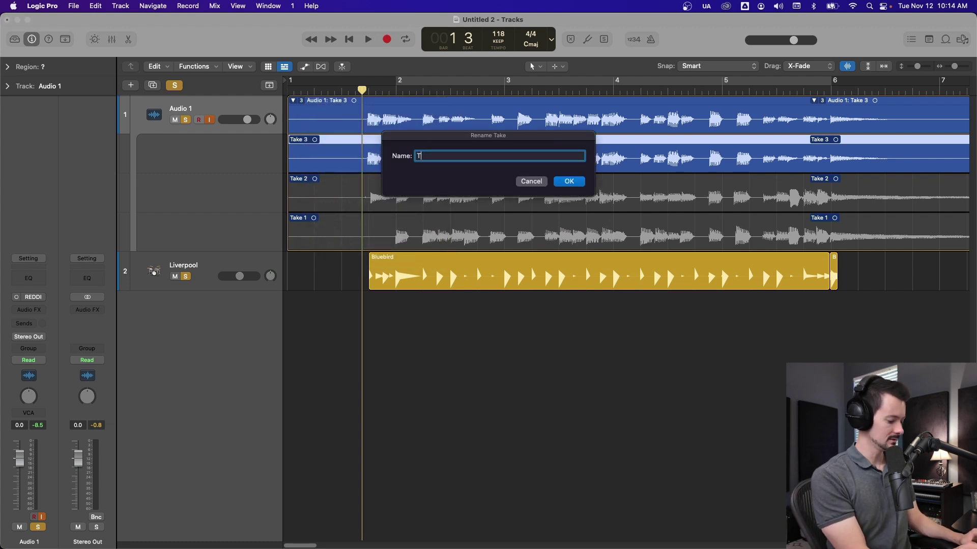
key(Return)
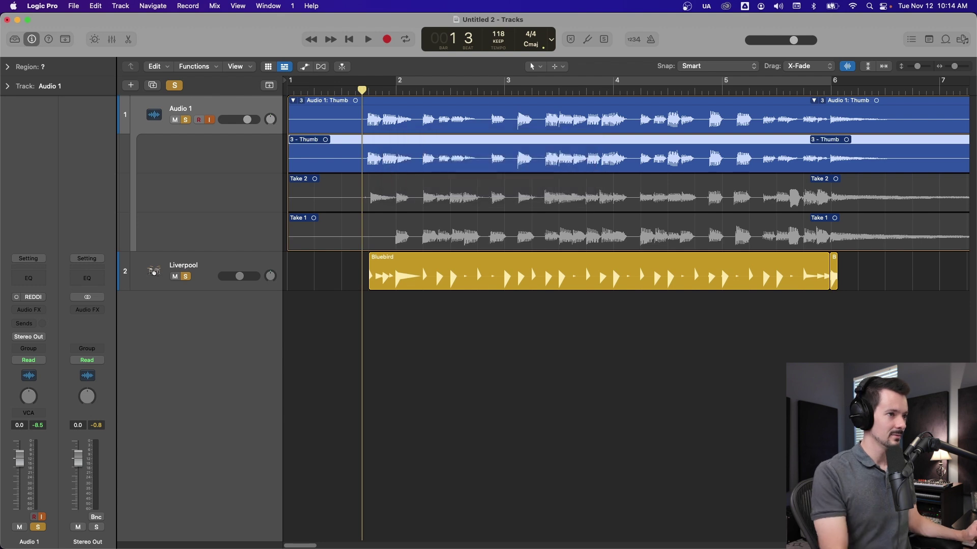
Step: Make Take 2 the active take in the folder and rename it Pick
click(299, 103)
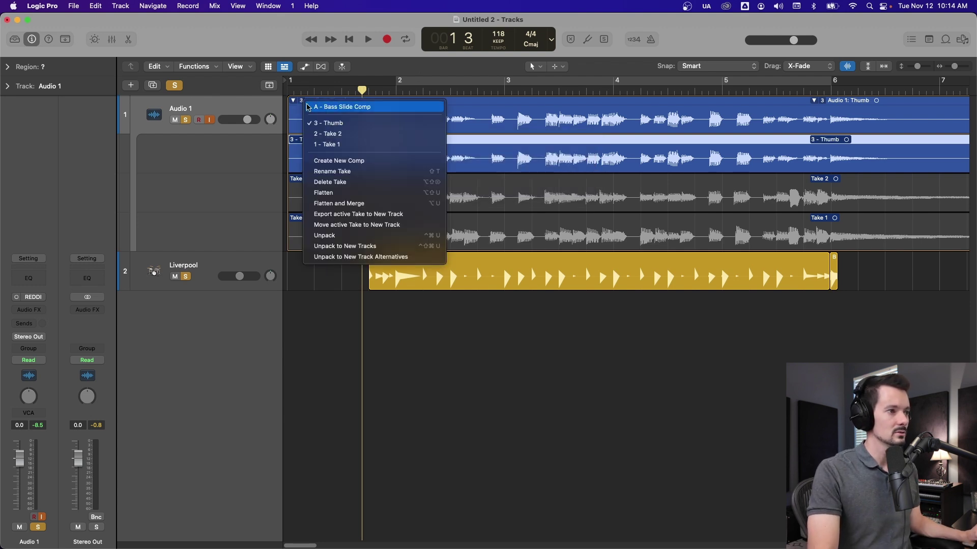
click(335, 132)
click(303, 100)
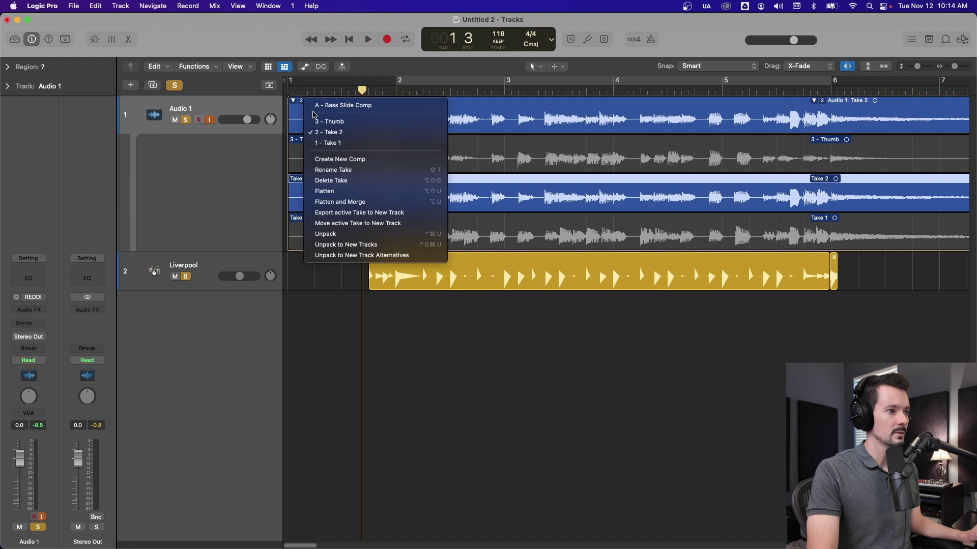
click(350, 171)
text(Pick)
key(Return)
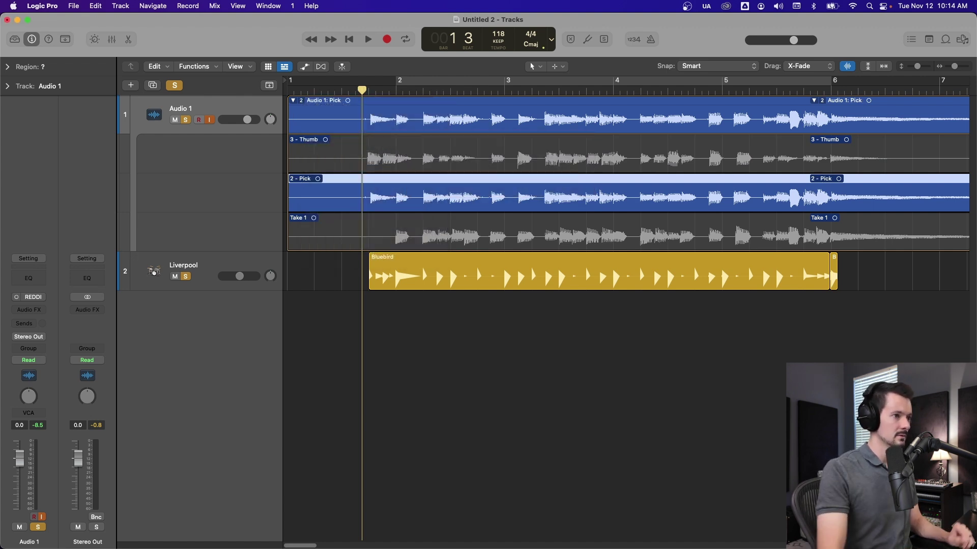
Step: Make Take 1 the active take in the Audio 1 take folder
click(302, 101)
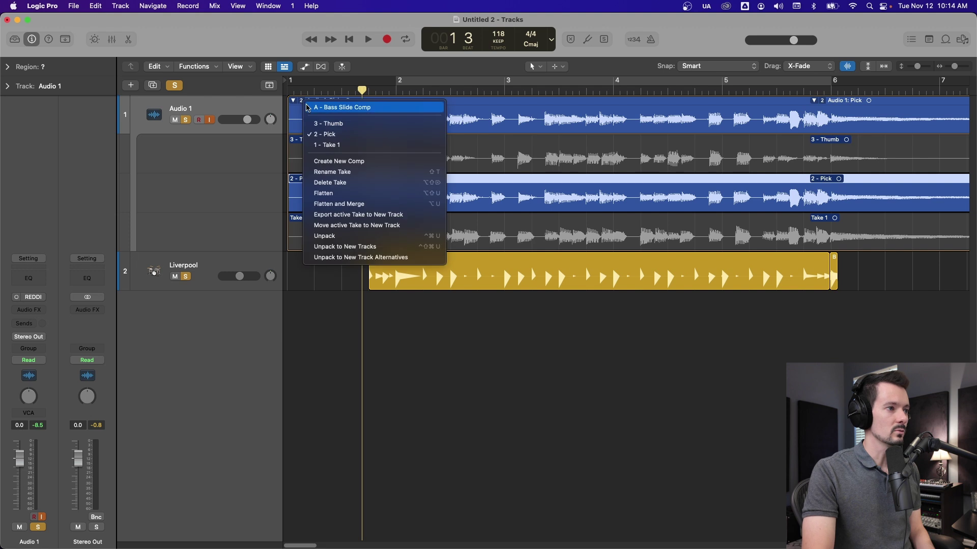
click(347, 147)
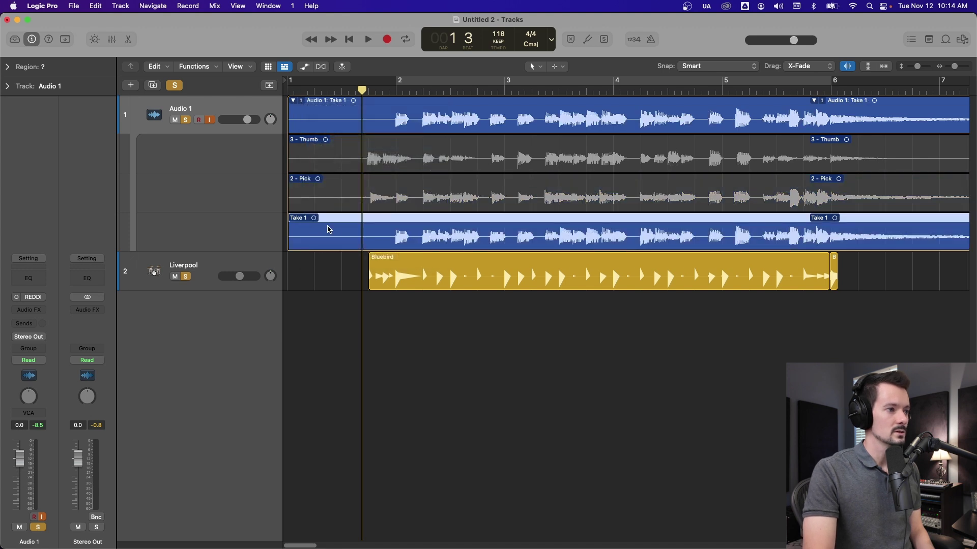
click(302, 101)
click(338, 189)
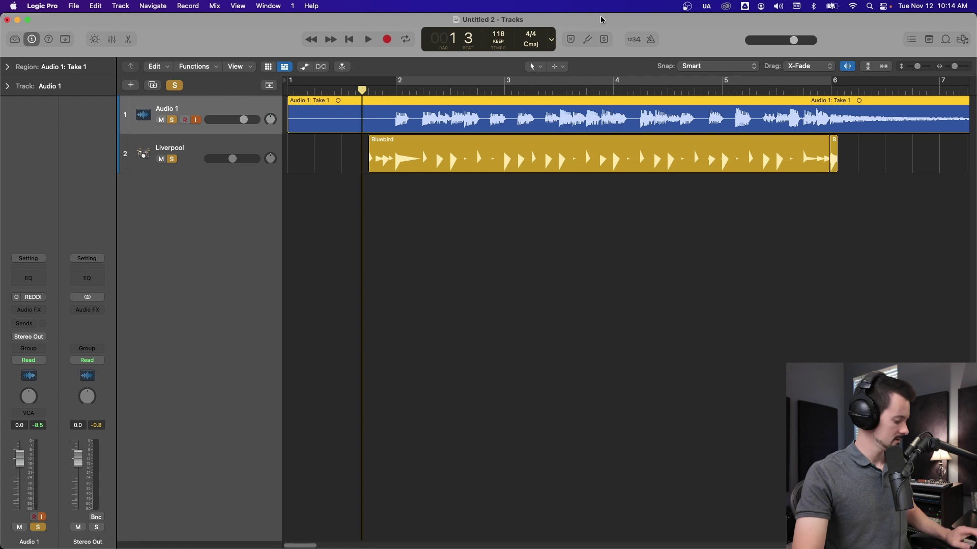
key(super+z)
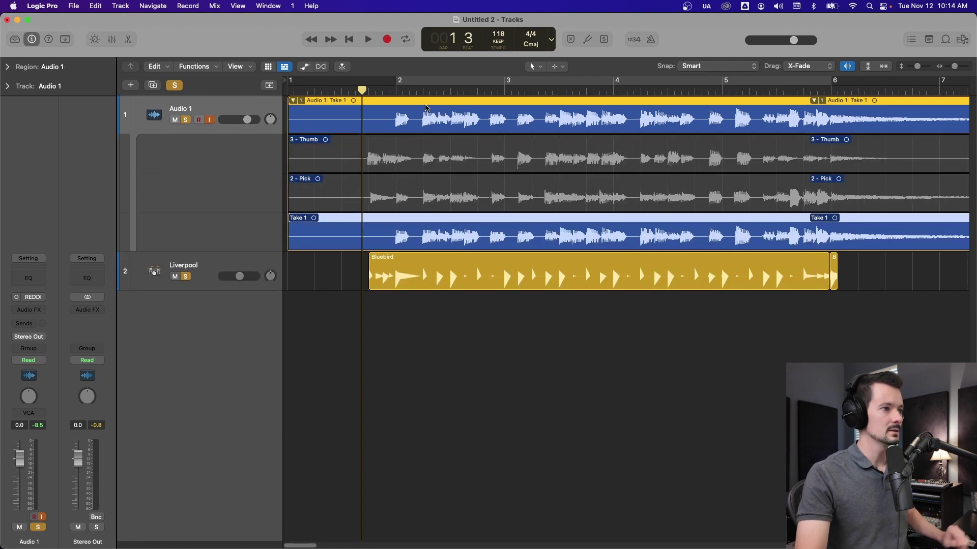
Step: Rename the active Take 1 as Finger Style
click(302, 100)
click(330, 171)
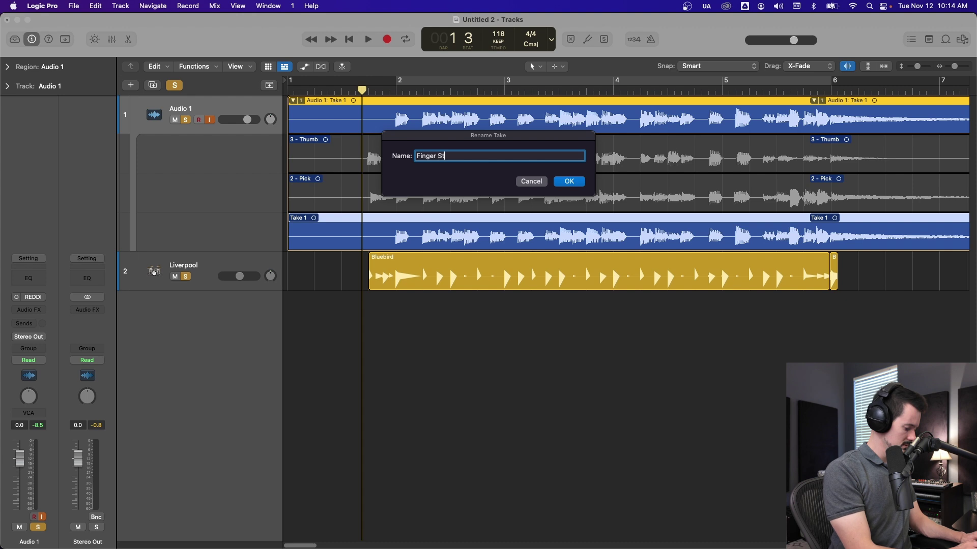
text(Finger Style)
key(Return)
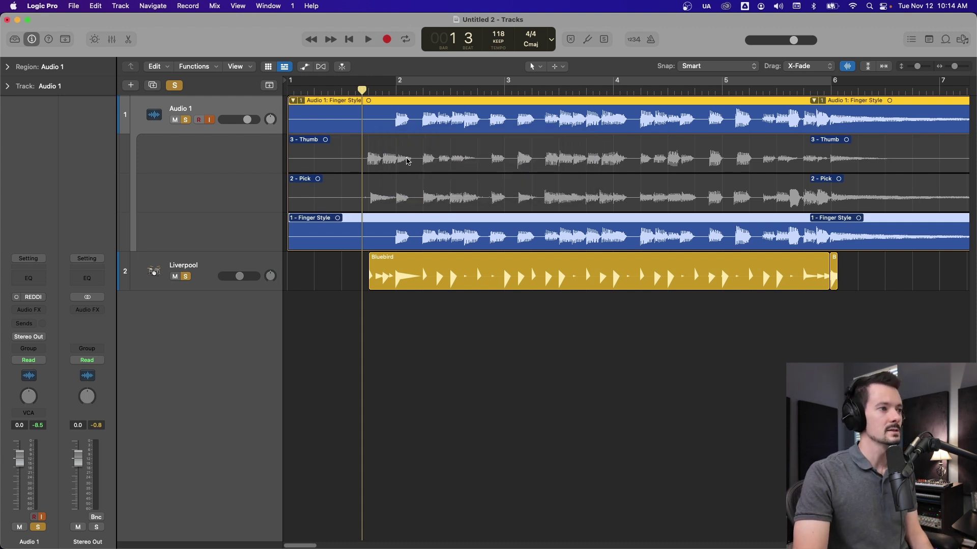
Step: Collapse the take folder, switch it back to Bass Slide Comp and expand it again
click(295, 101)
click(301, 101)
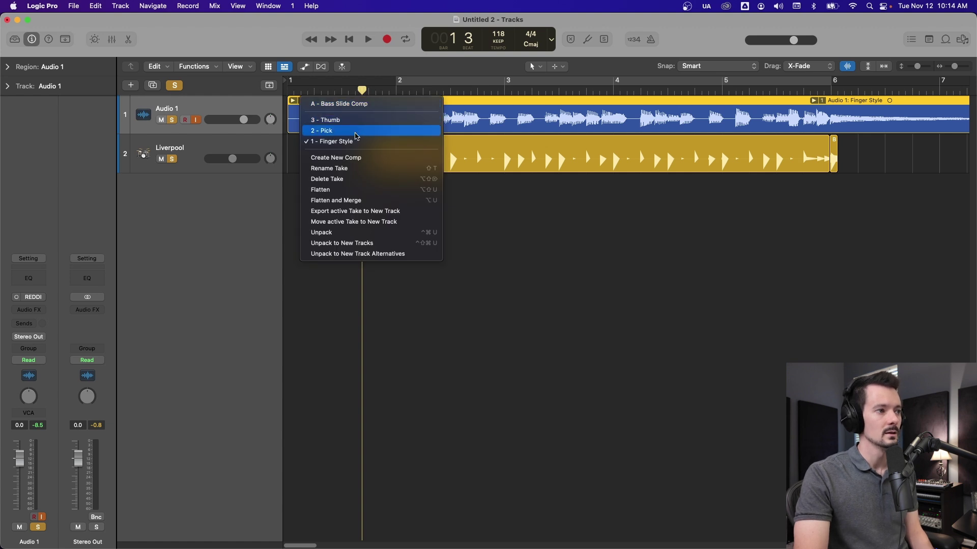
click(374, 104)
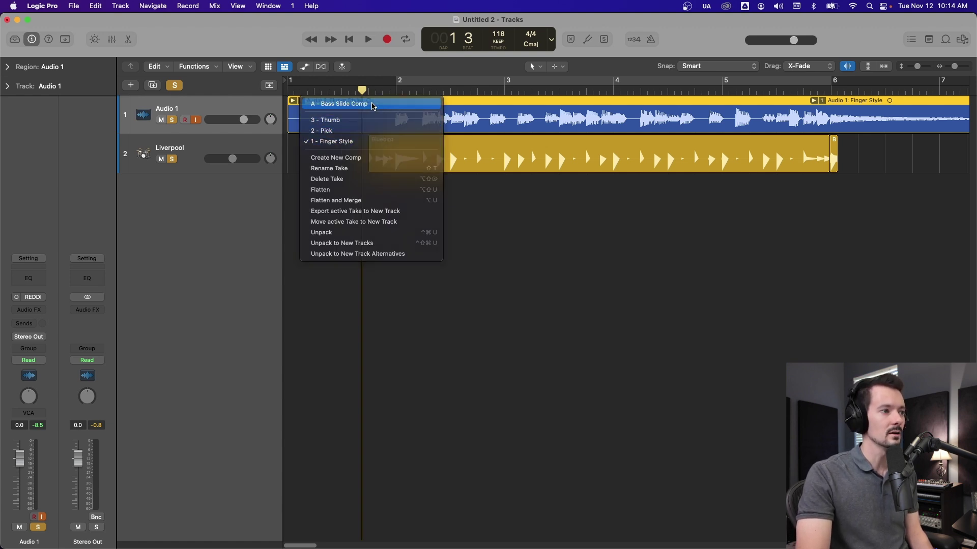
click(293, 100)
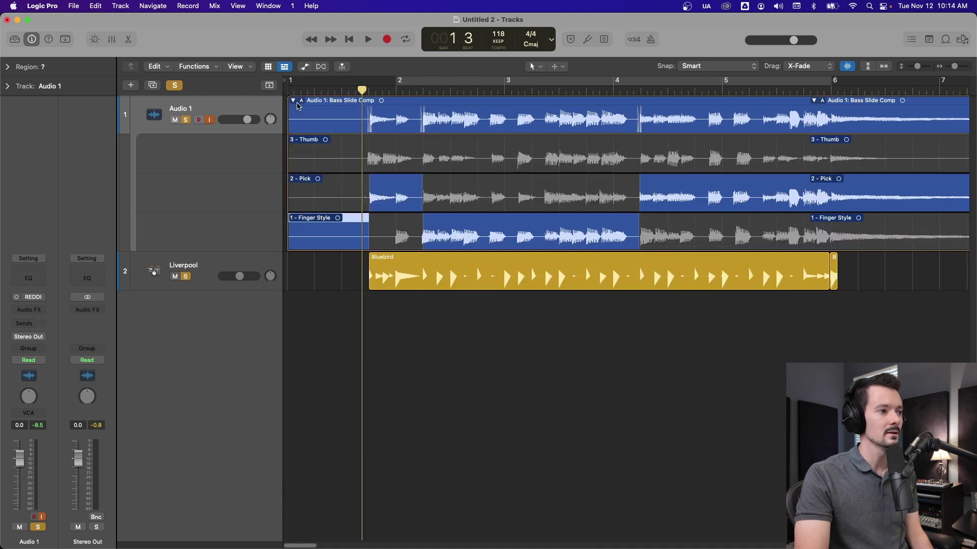
Step: Duplicate Bass Slide Comp and switch the section from about bar 2 beat 2 to bar 4 beat 2 to the Thumb take
click(301, 101)
click(351, 161)
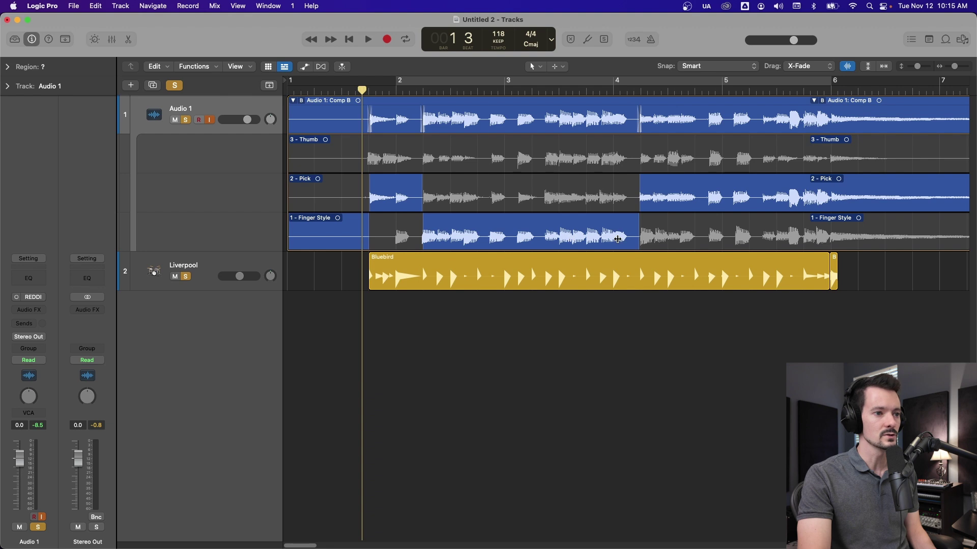
click(506, 159)
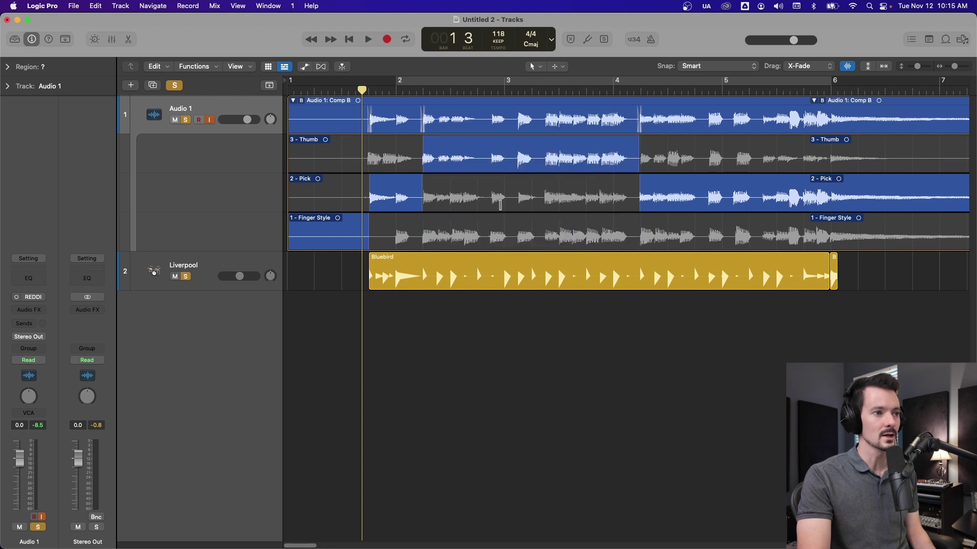
click(500, 204)
click(505, 243)
click(509, 206)
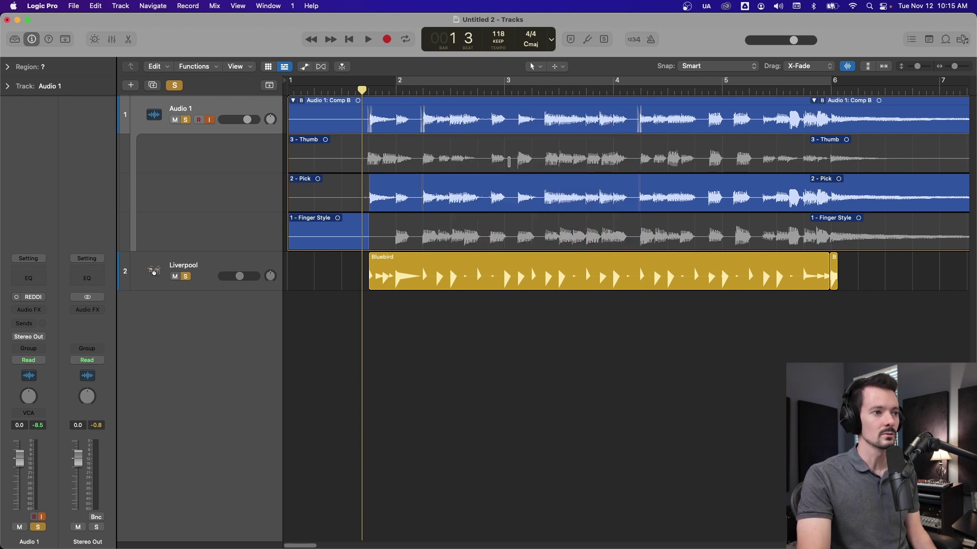
click(510, 162)
Step: Play the duplicated comp from just before the drum region to about bar 3 beat 4 and stop
key(space)
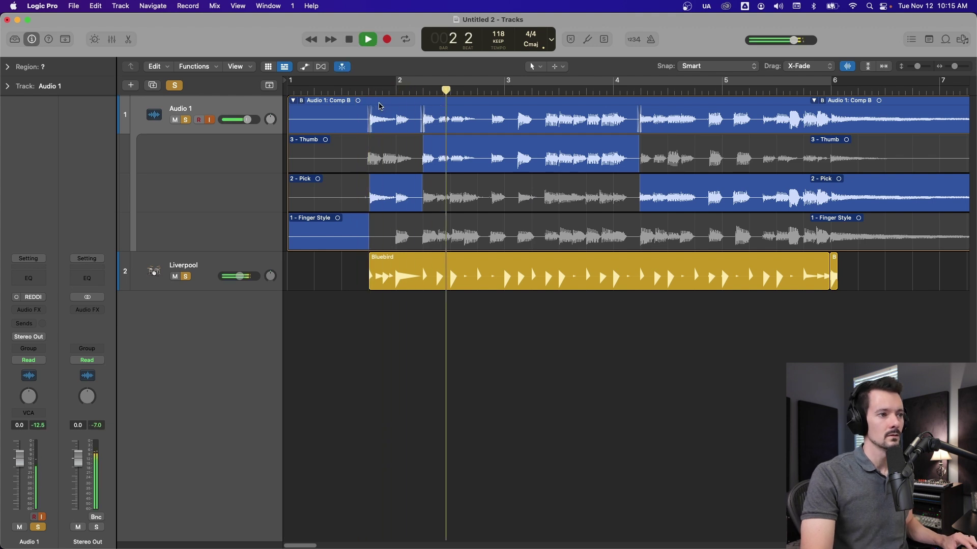
drag(304, 546, 314, 545)
key(space)
Step: Comp in Finger Style from about 3 4 3 to just before bar 4 beat 2 and play across the edit
key(super+Right)
key(super+Right)
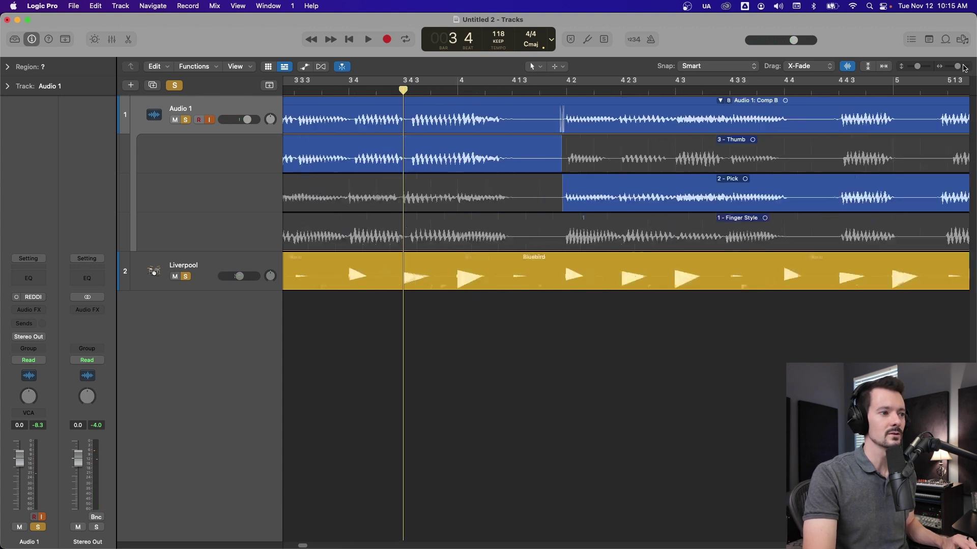
drag(406, 237, 561, 233)
double_click(309, 94)
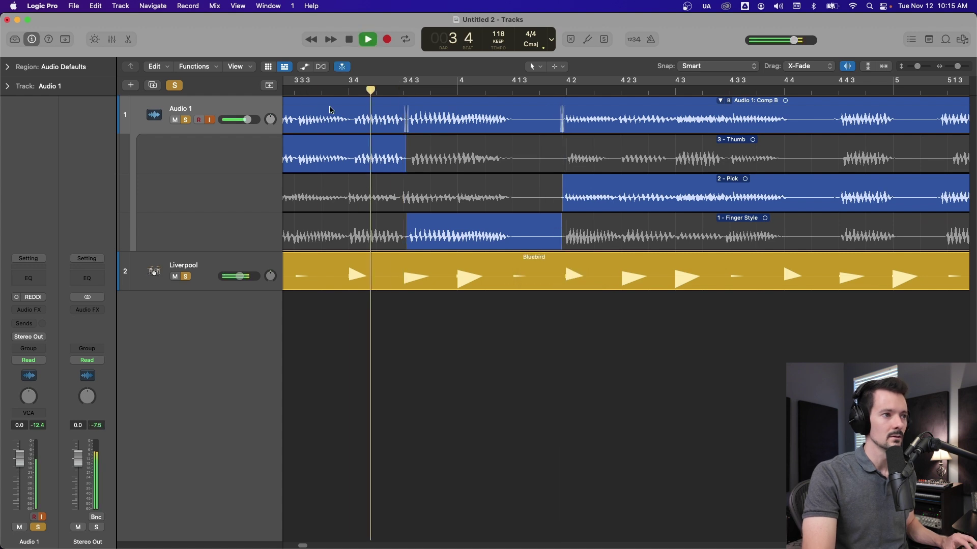
Step: Stop playback and comp in the Thumb take from just before bar 6 through to the end of that take
drag(958, 66, 953, 66)
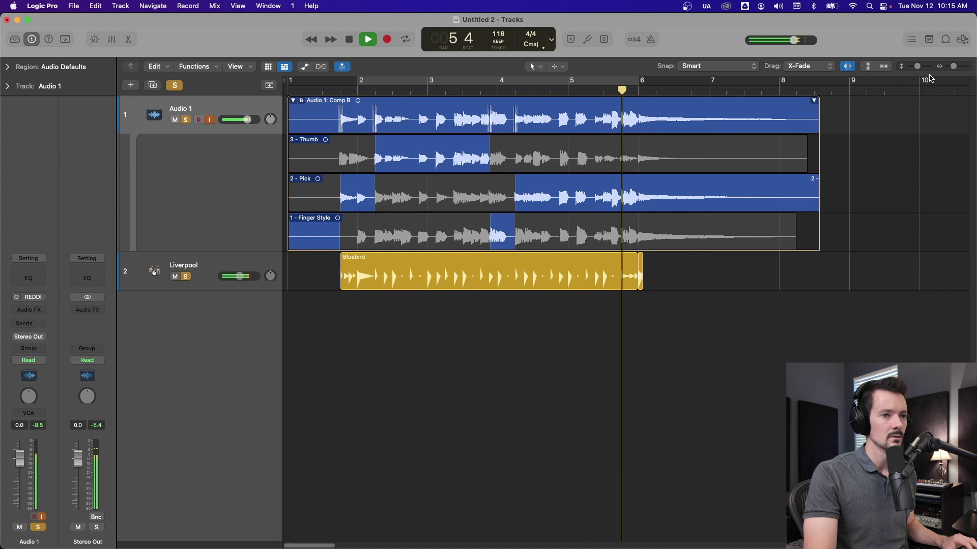
scroll(634, 164, up, 5)
key(space)
drag(618, 160, 966, 159)
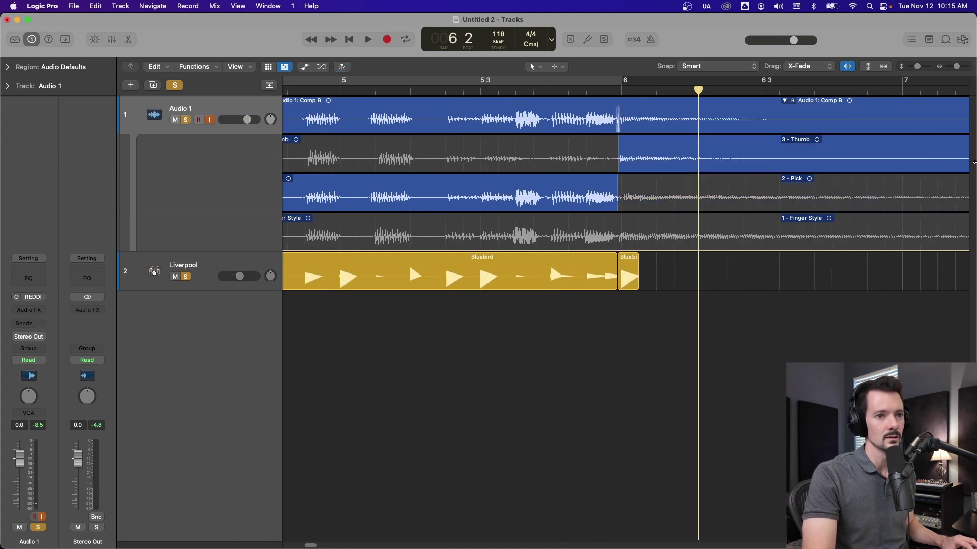
Step: Fine-tune the Pick to Thumb boundary just before bar 6 and play the transition through the final note
double_click(554, 87)
drag(618, 202, 615, 203)
key(space)
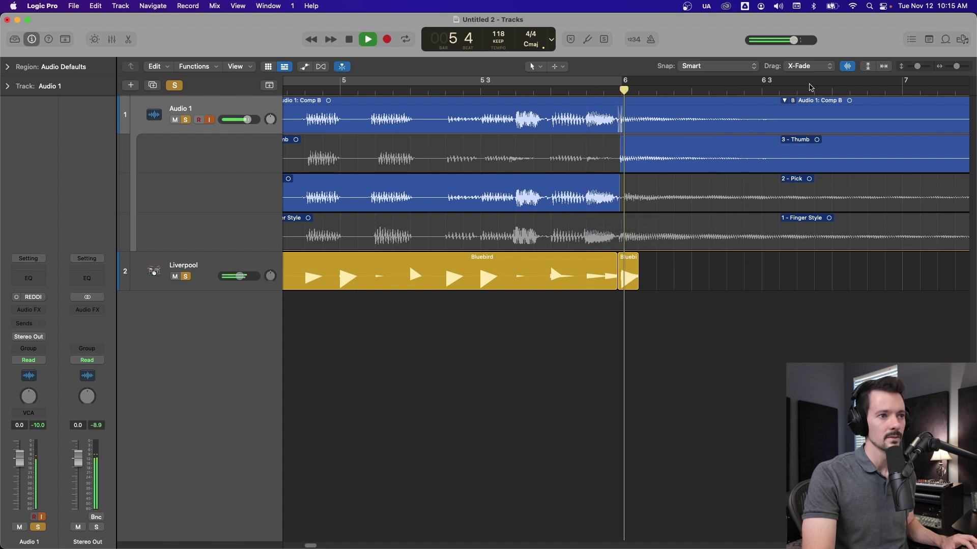
key(super+Left)
key(super+Left)
key(super+Left)
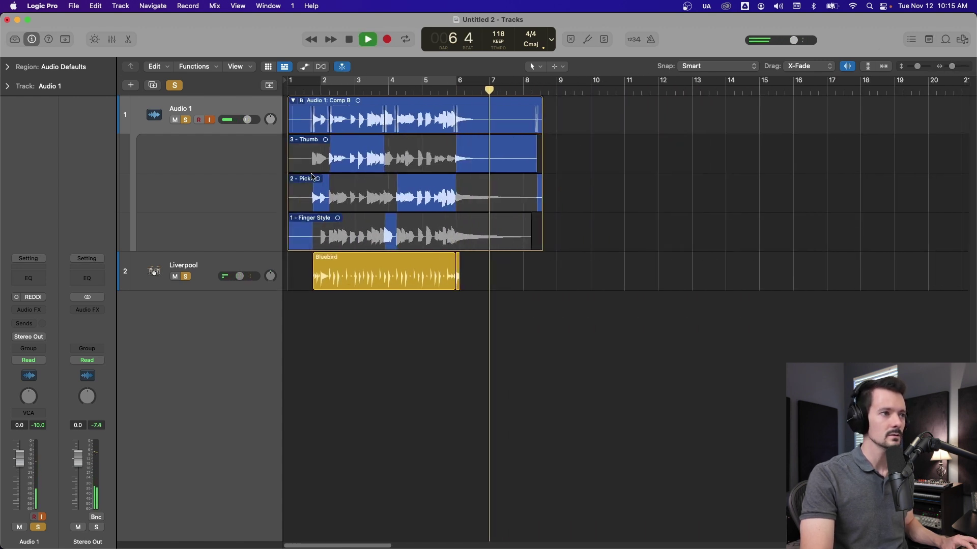
Step: Stop playback and rename the active comp Comp B as Thumb Fix
key(space)
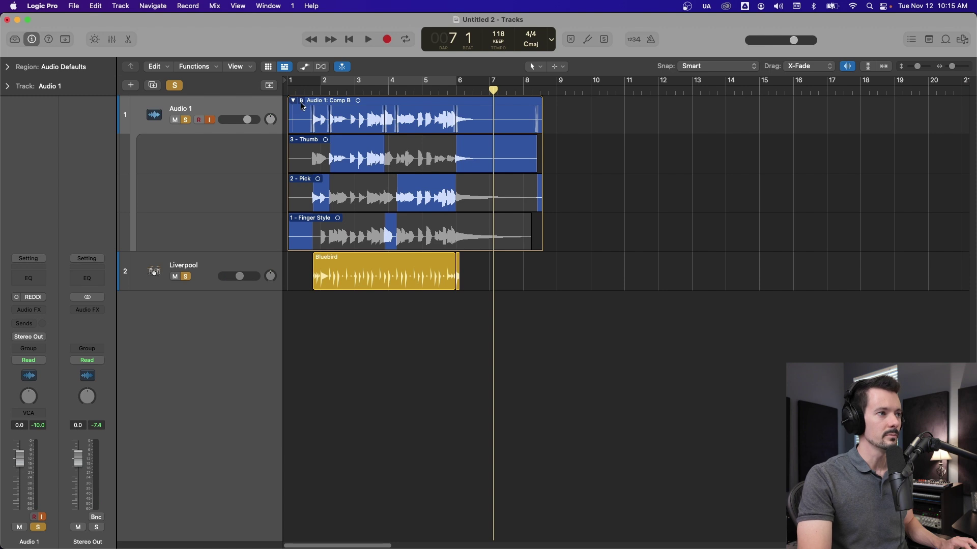
click(302, 101)
click(364, 180)
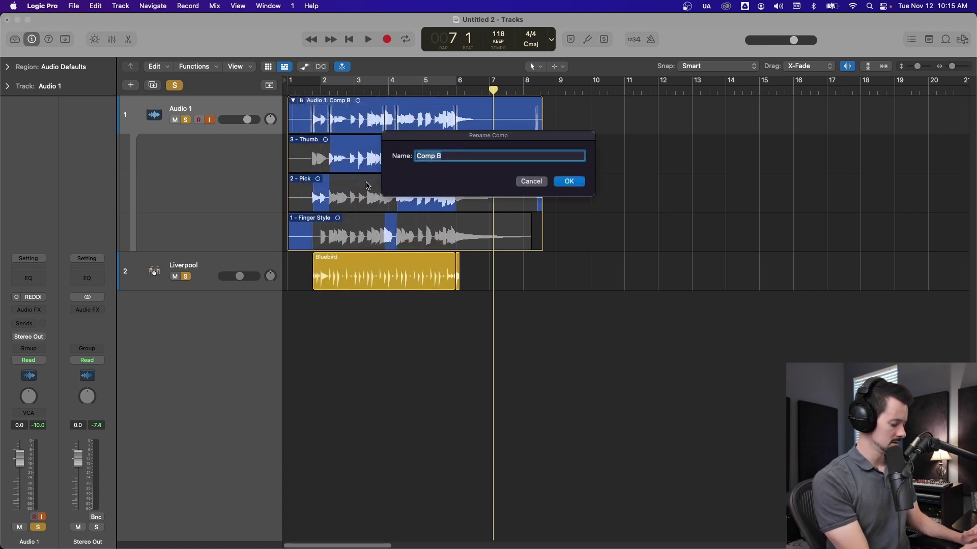
text(Thumb Fix)
key(Return)
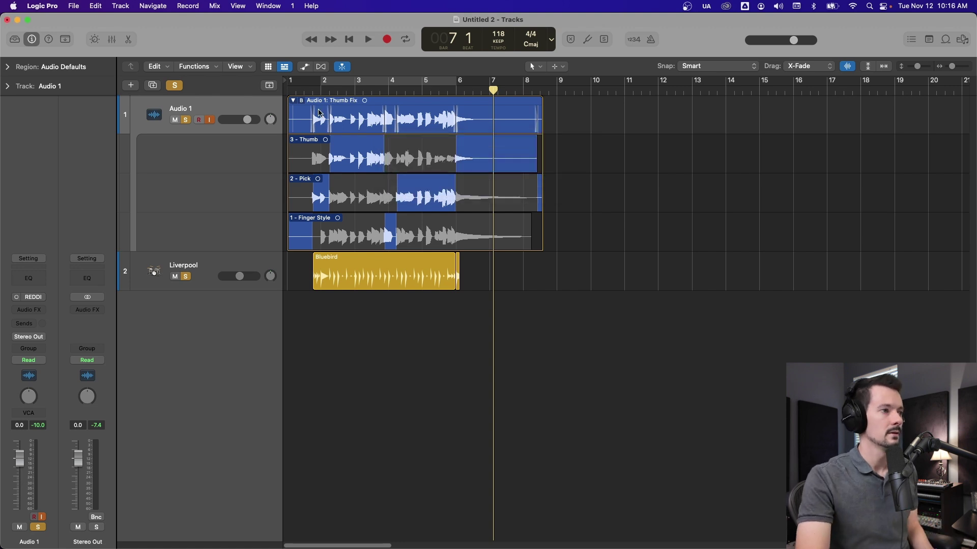
Step: Switch the take folder to the Pick take and back to the Thumb Fix comp
click(302, 101)
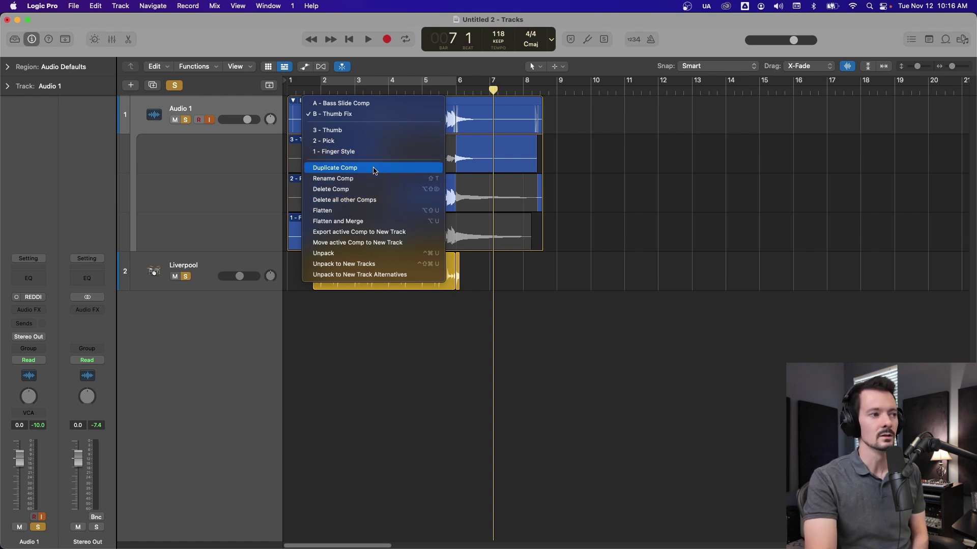
click(323, 141)
click(302, 101)
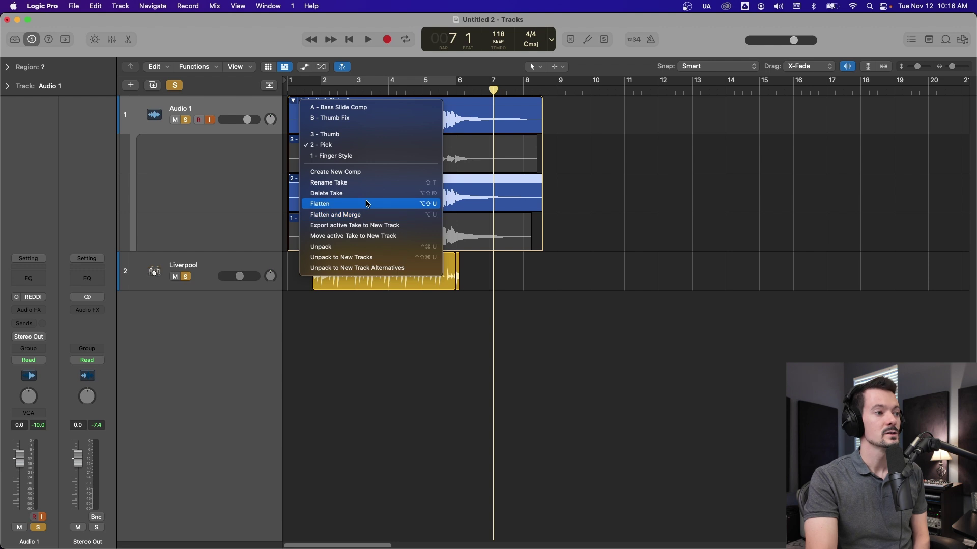
click(361, 118)
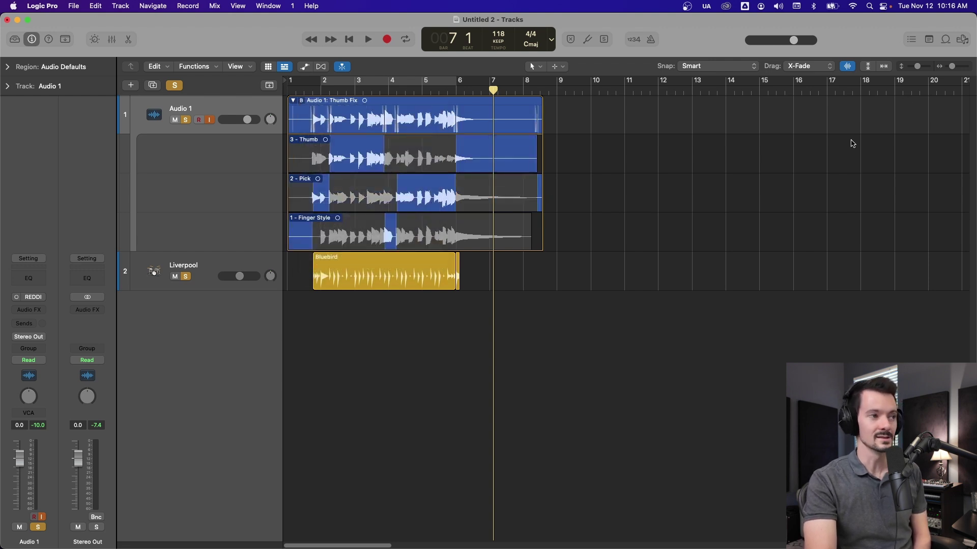
Step: Flatten the Thumb Fix comp to inspect its edit boundary near bar 1 beat 4, and undo the flattening
click(310, 101)
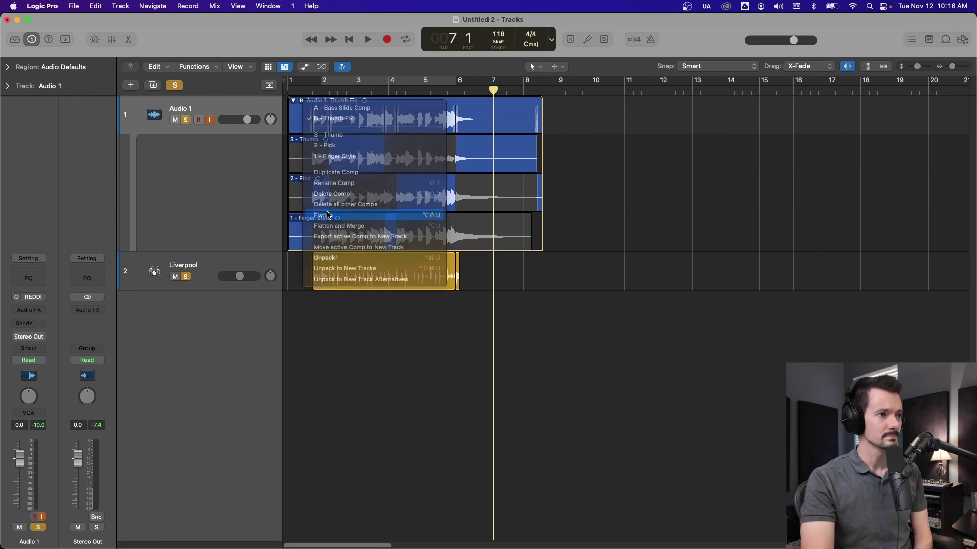
click(328, 215)
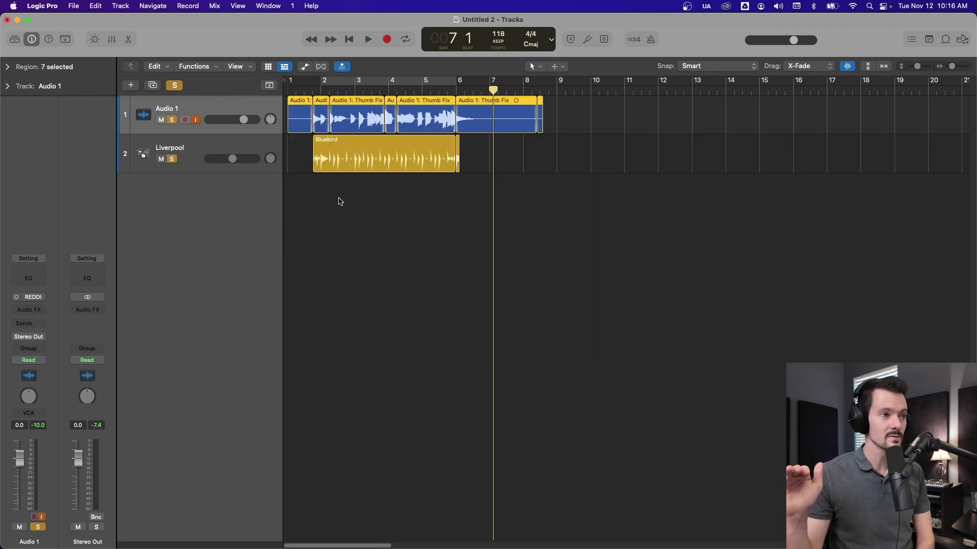
click(367, 288)
click(308, 87)
key(super+Right)
key(super+Right)
key(super+Right)
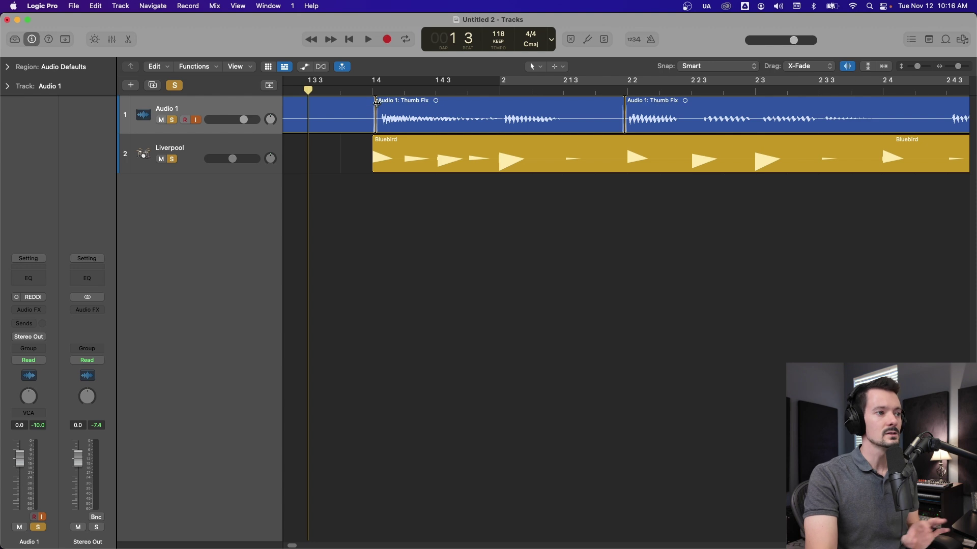
click(378, 104)
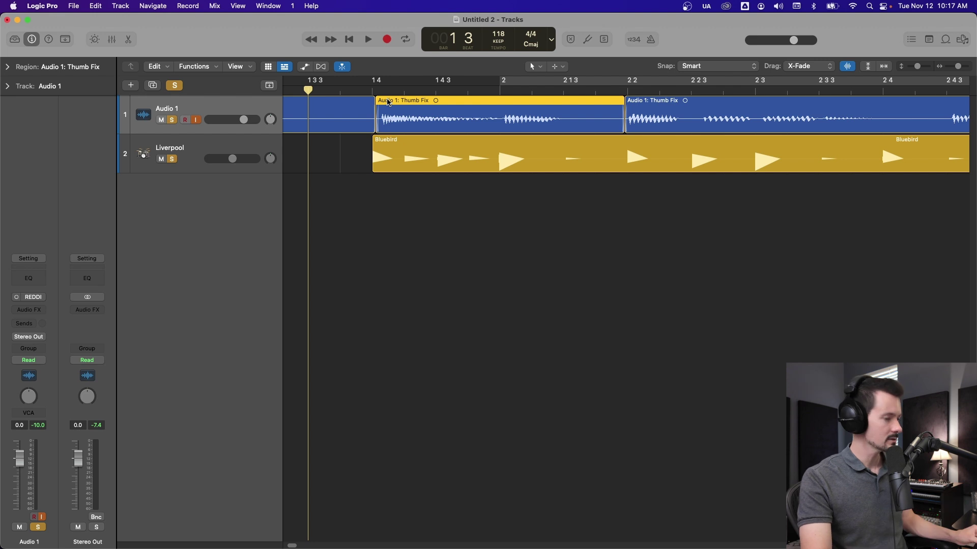
double_click(390, 104)
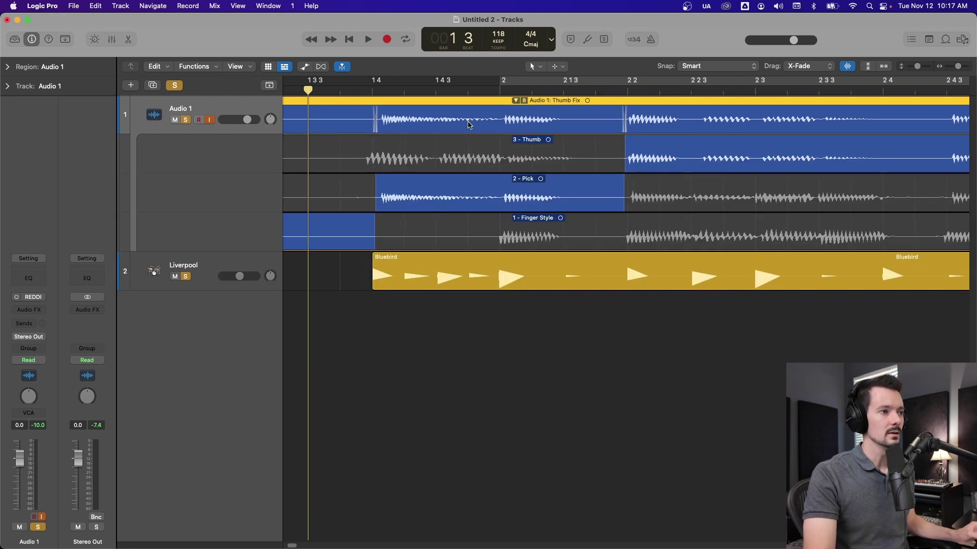
Step: Flatten and merge the Thumb Fix comp into a single audio region
click(525, 101)
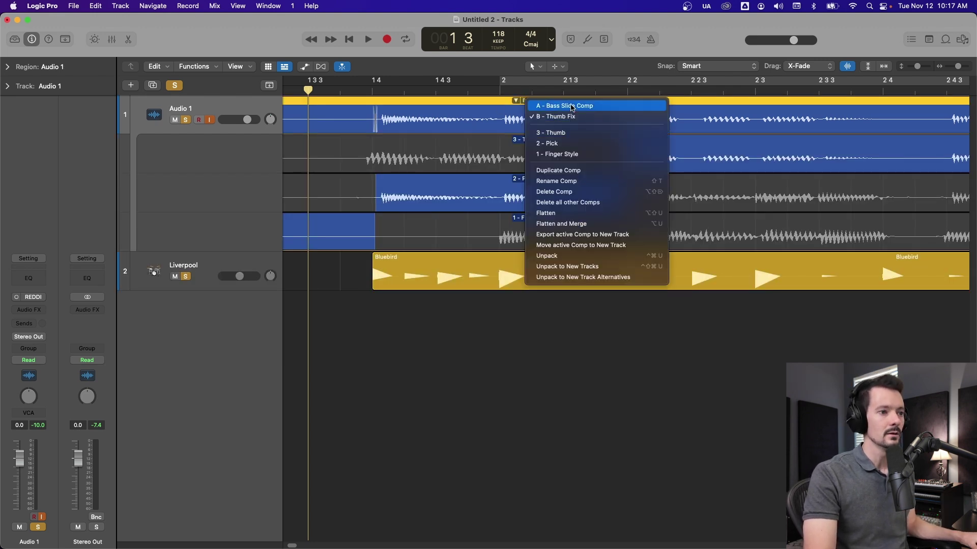
click(581, 225)
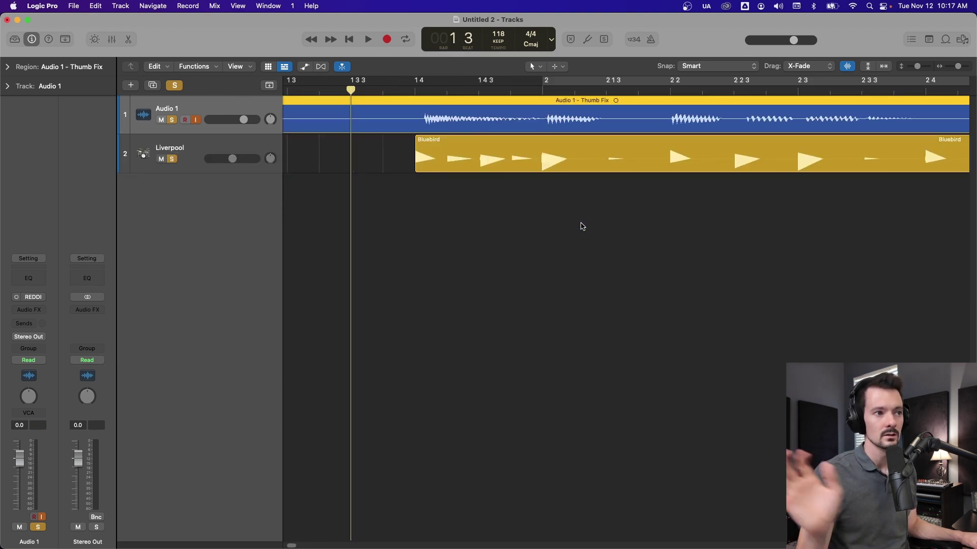
scroll(925, 77, down, 6)
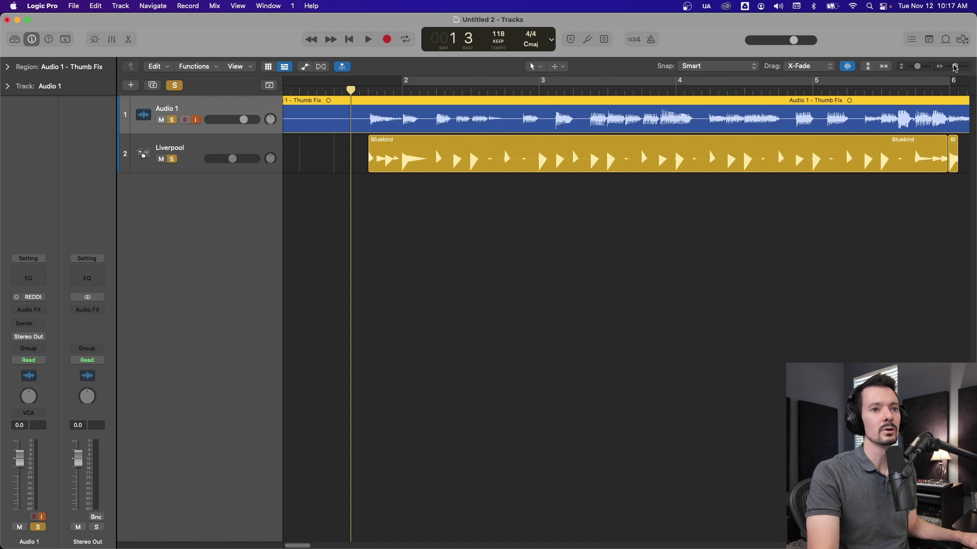
Step: Play the merged bass region while taking the Liverpool drums out of solo, and undo the flatten and merge
key(space)
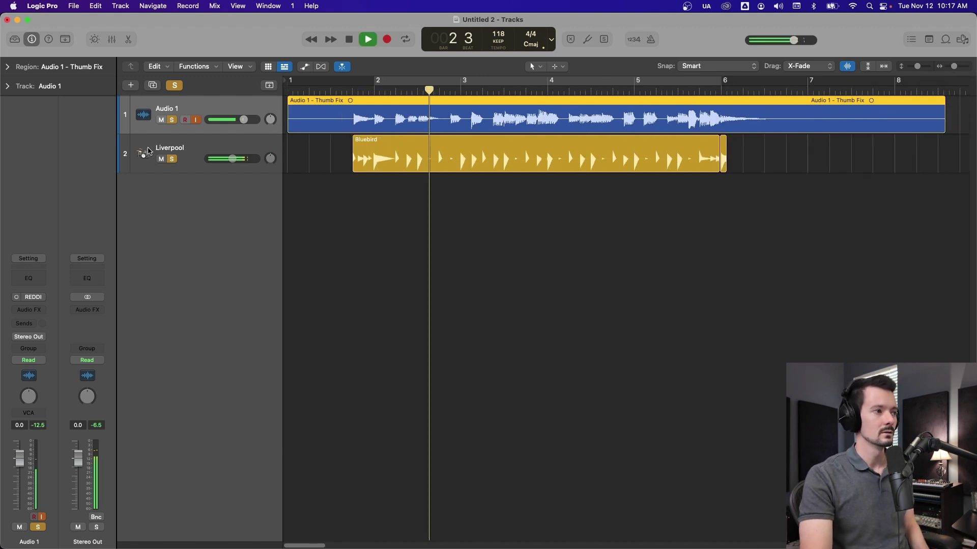
click(172, 159)
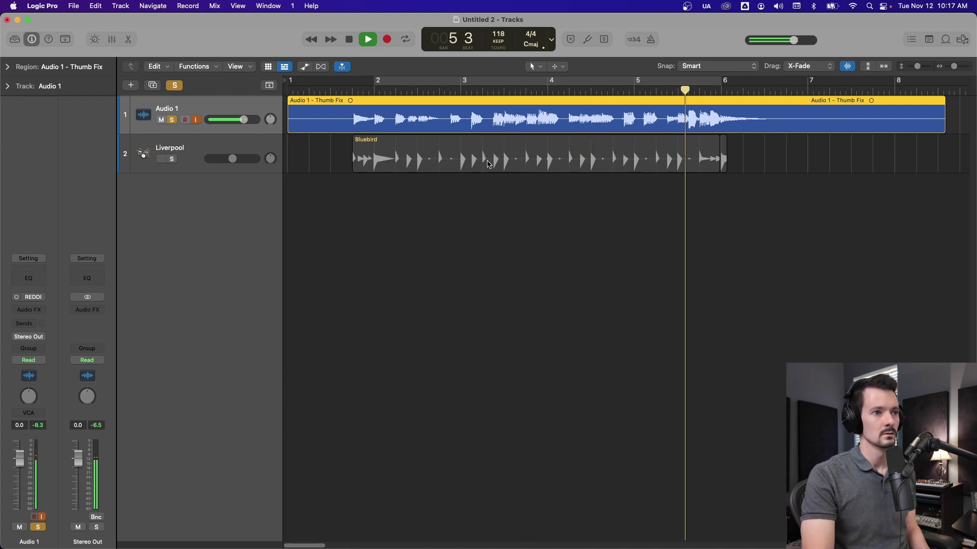
key(space)
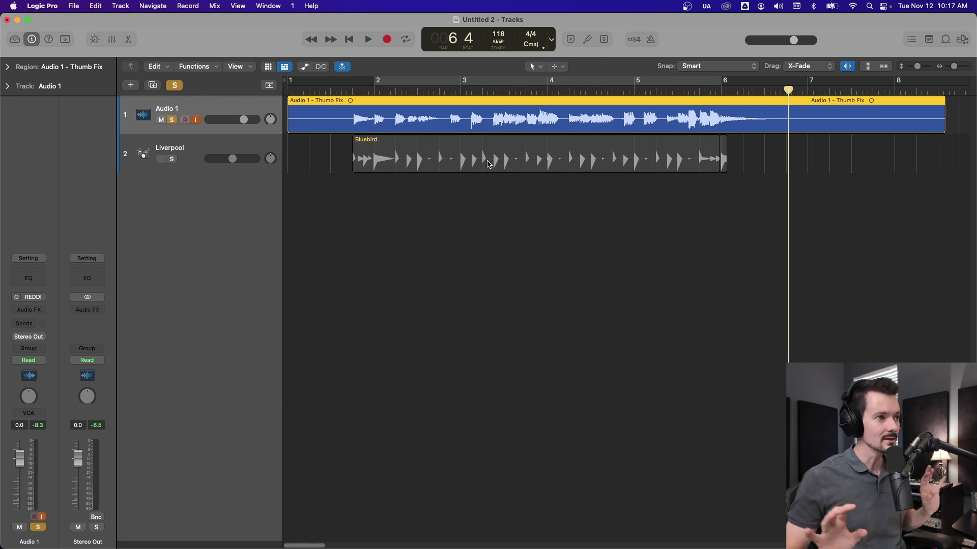
key(alt+f)
Step: Export the active Thumb Fix comp to a new track and collapse the original take folder
click(301, 101)
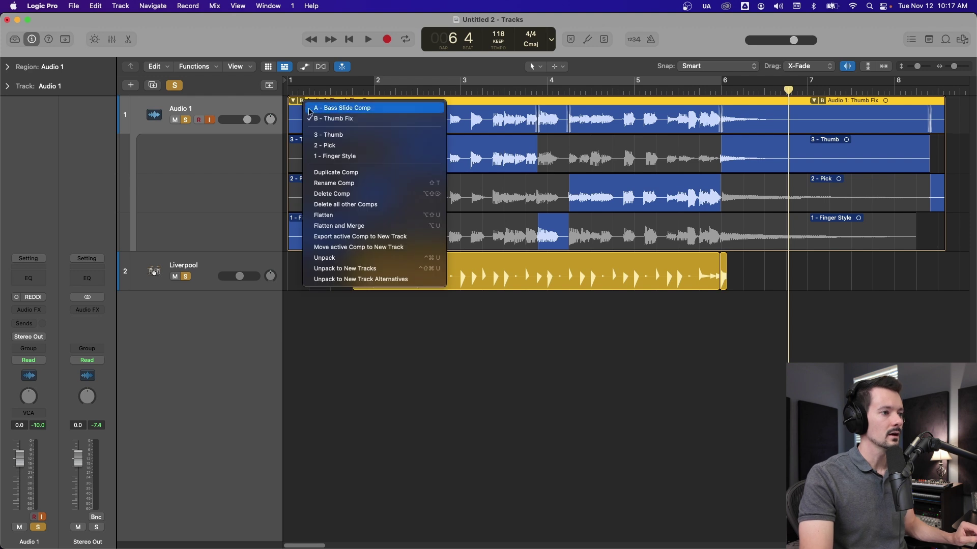
click(367, 238)
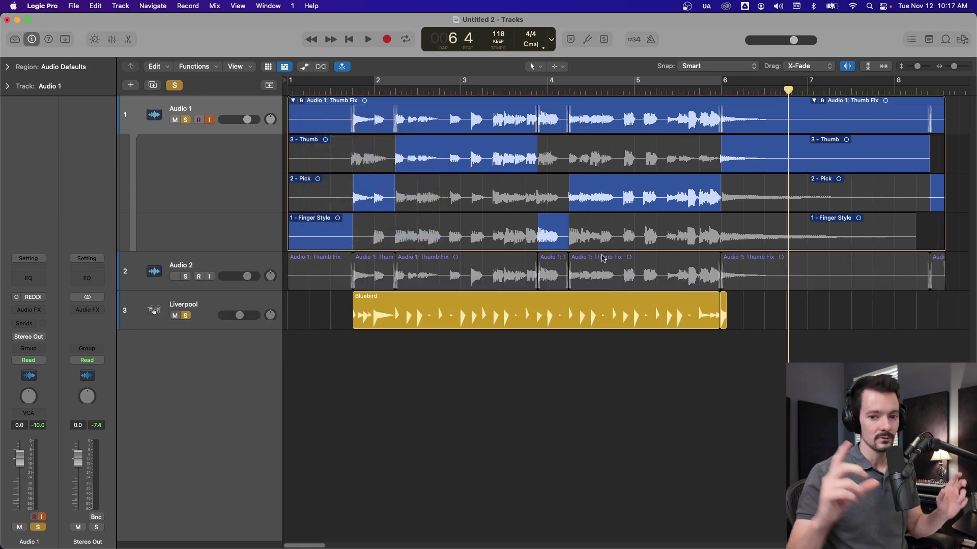
click(293, 101)
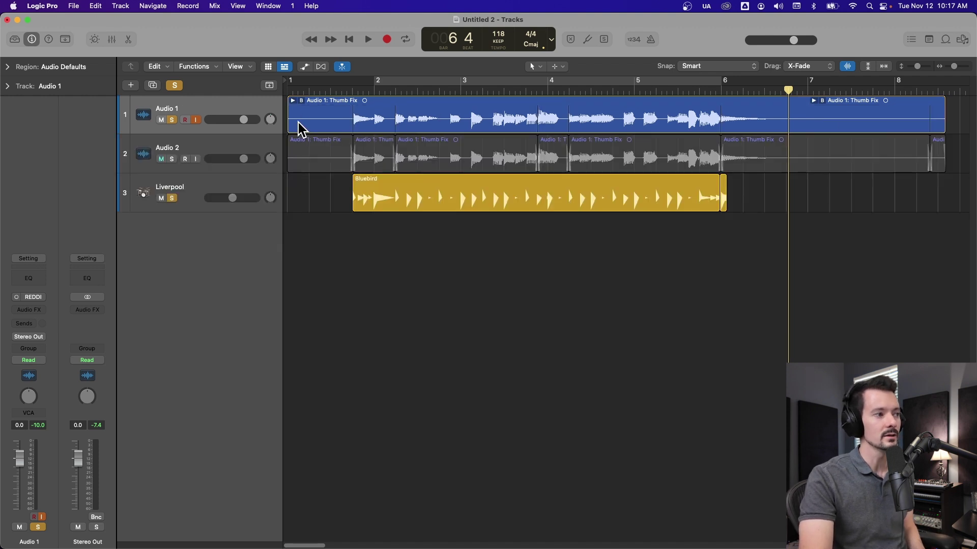
Step: Unsolo and mute the original bass track Audio 1 and rename it Old Comp
click(174, 120)
click(162, 120)
double_click(172, 110)
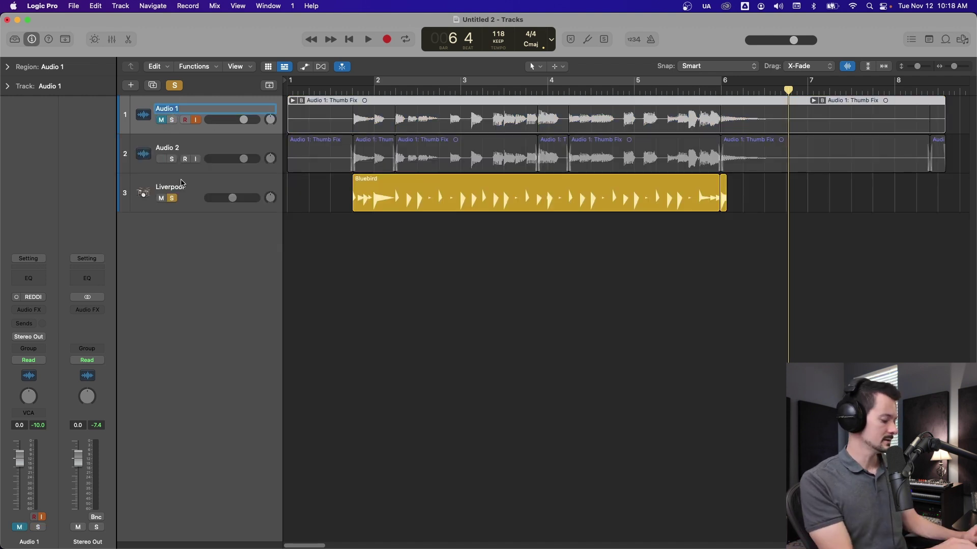
text(Old C)
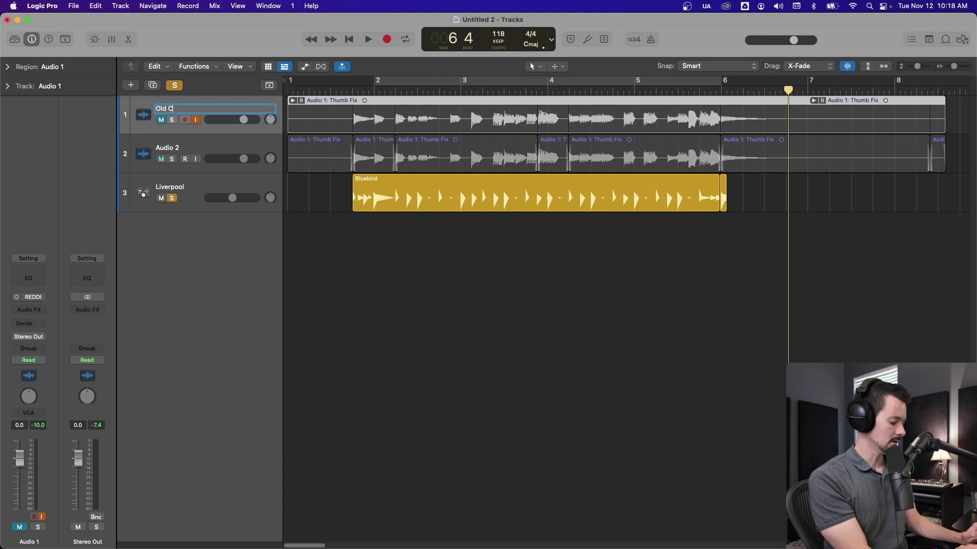
key(Return)
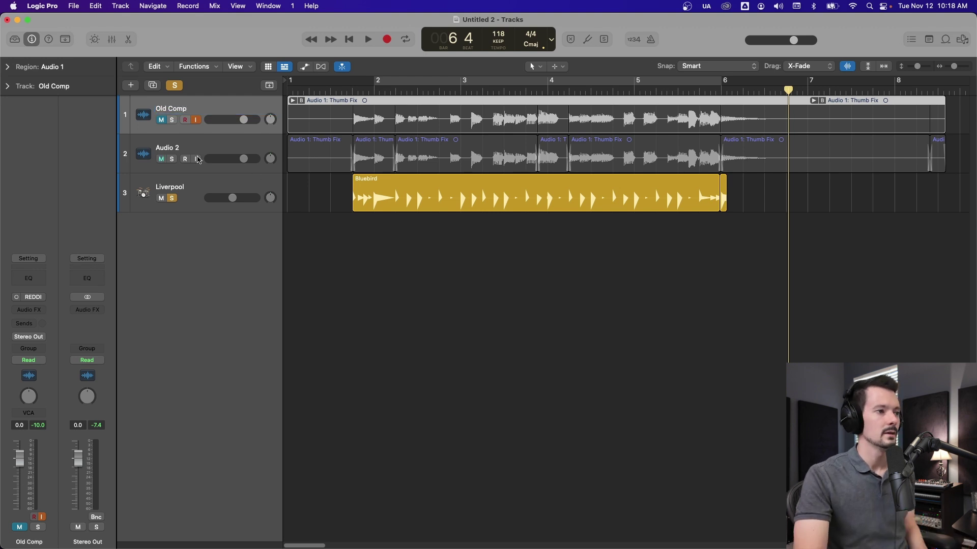
Step: Solo the exported comp track Audio 2 and play it with the drums from bar 1 beat 4
click(242, 149)
click(172, 159)
click(352, 91)
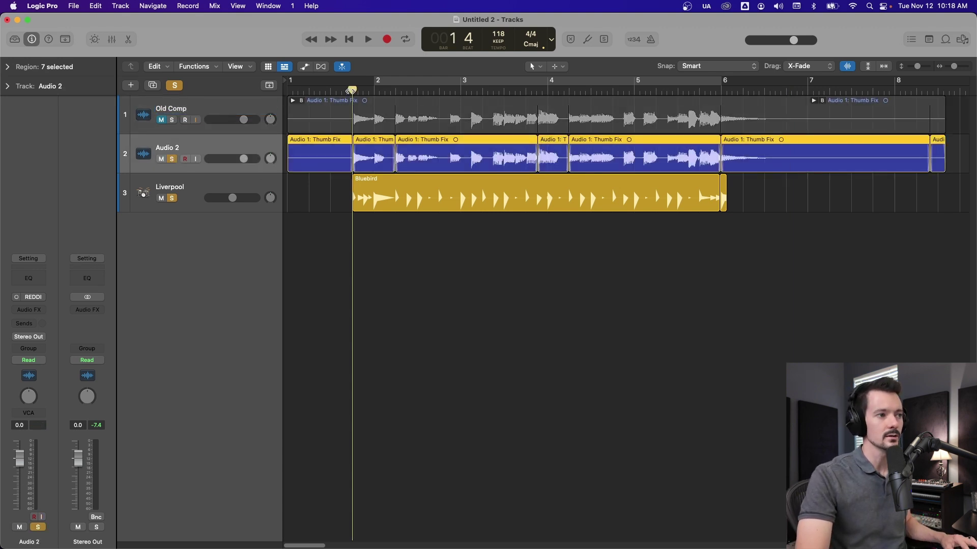
key(space)
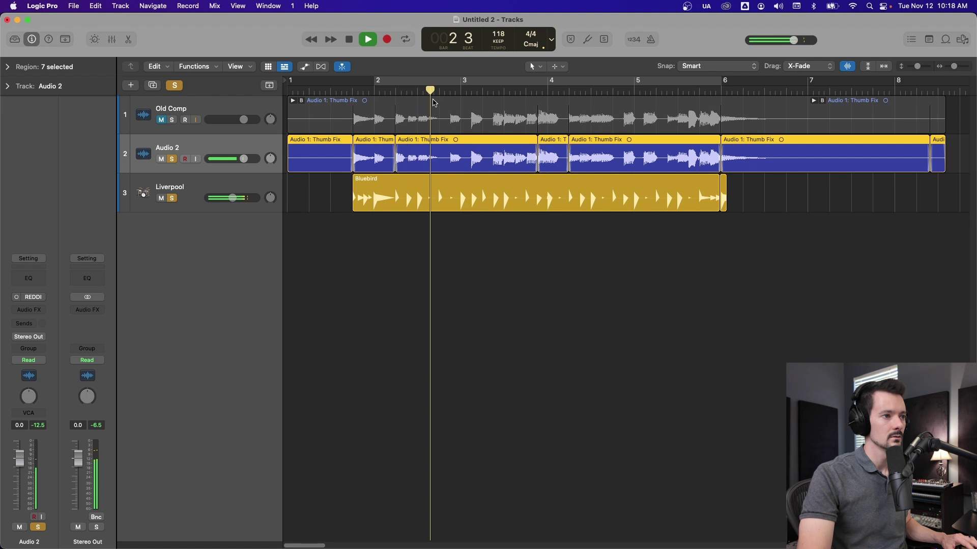
key(space)
Step: Unsolo the exported comp track Audio 2 and delete it together with its regions
click(172, 159)
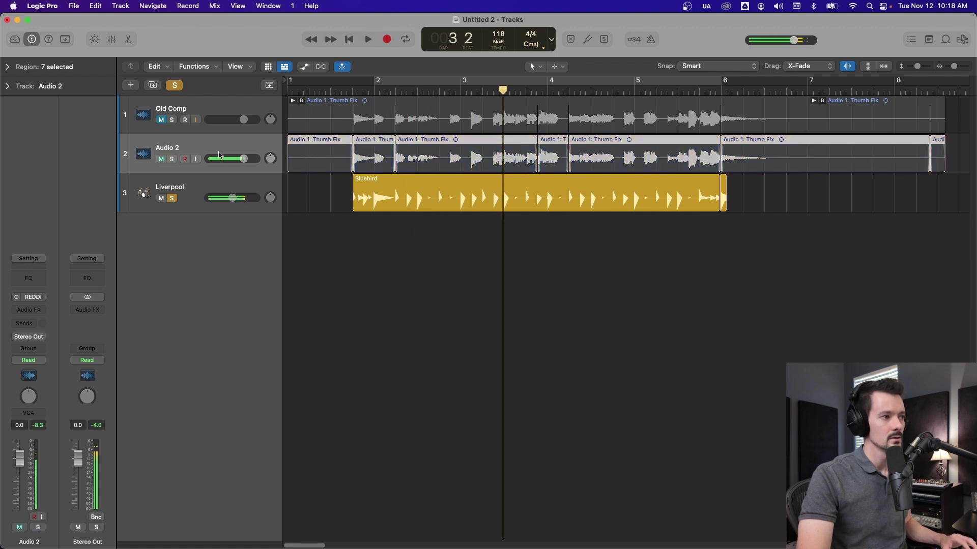
right_click(232, 147)
click(254, 234)
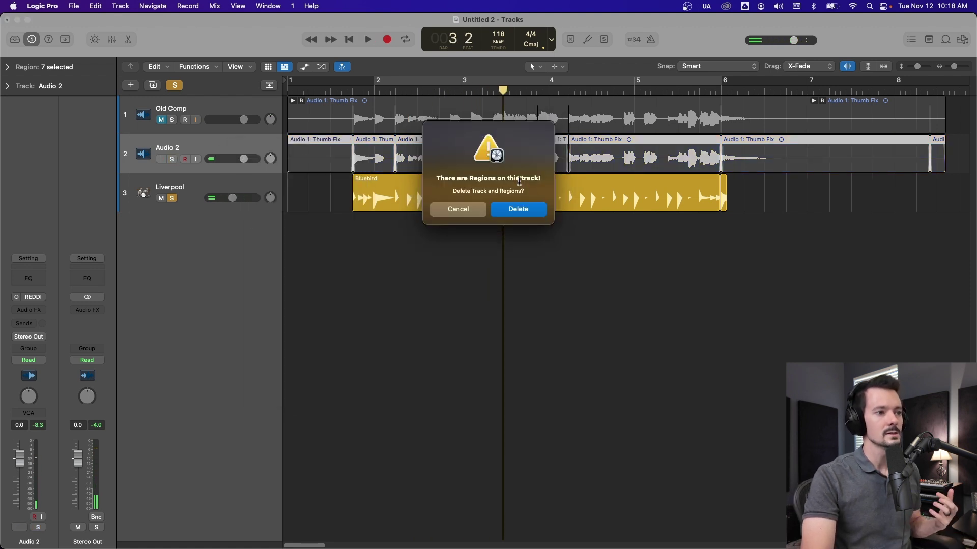
click(517, 209)
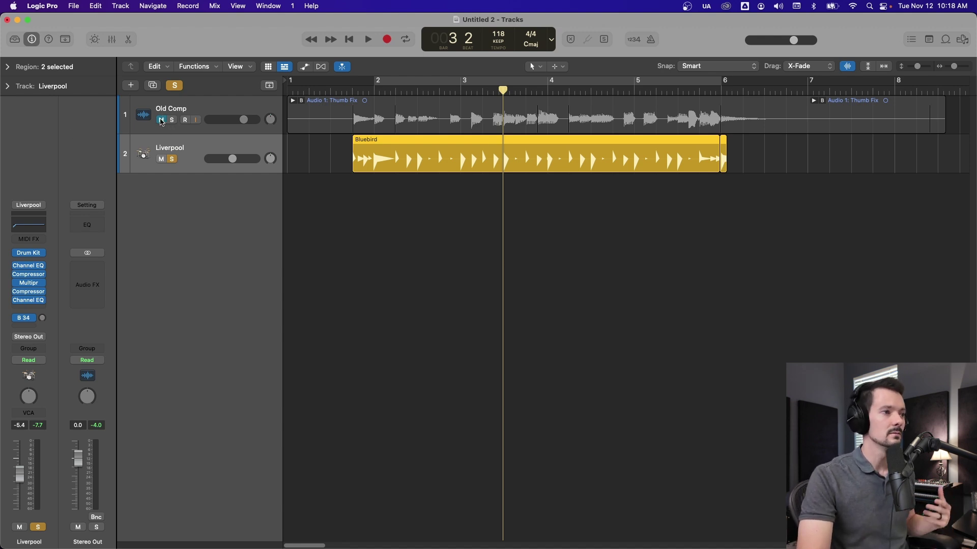
Step: Expand the Old Comp take folder and solo its track
click(294, 101)
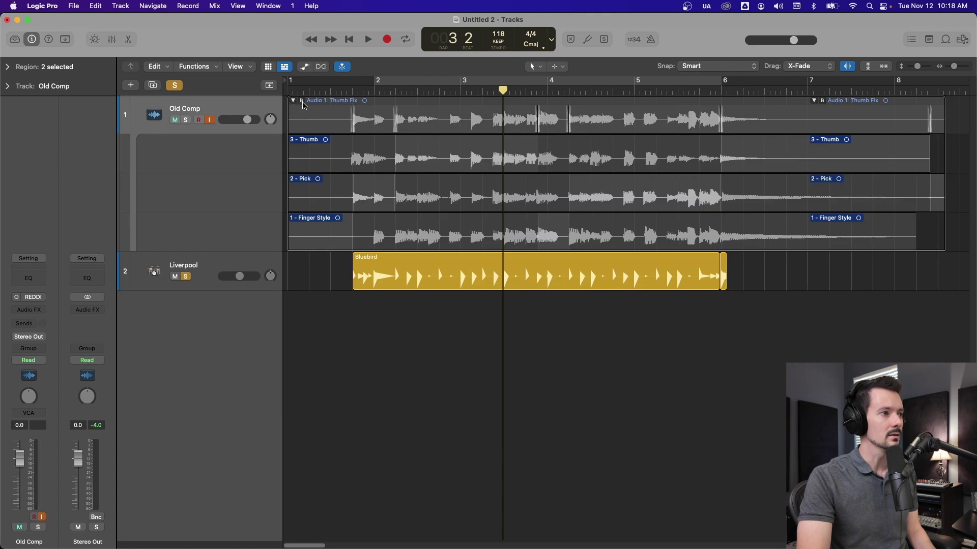
click(186, 120)
Step: Unpack the Old Comp take folder to review its takes and comps on separate tracks, and undo the unpacking
click(300, 101)
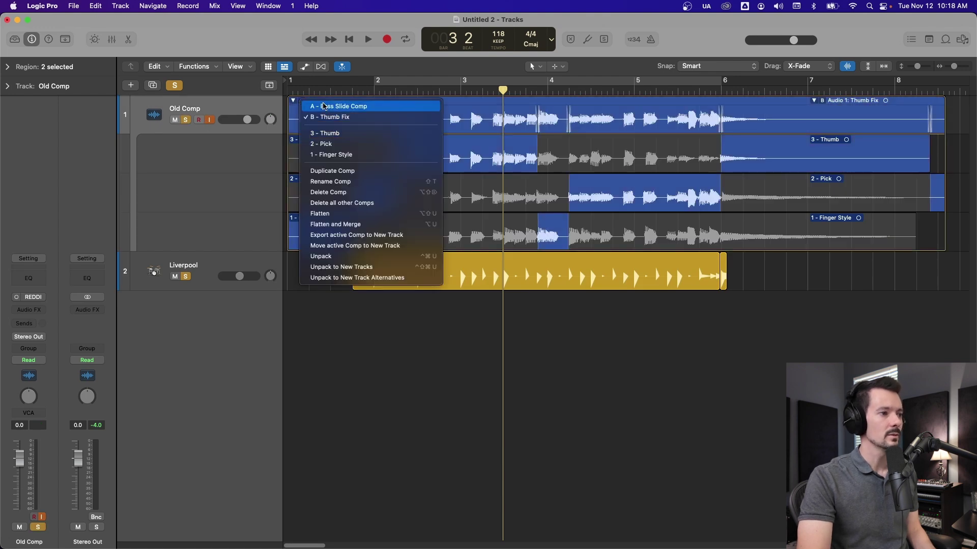
click(367, 258)
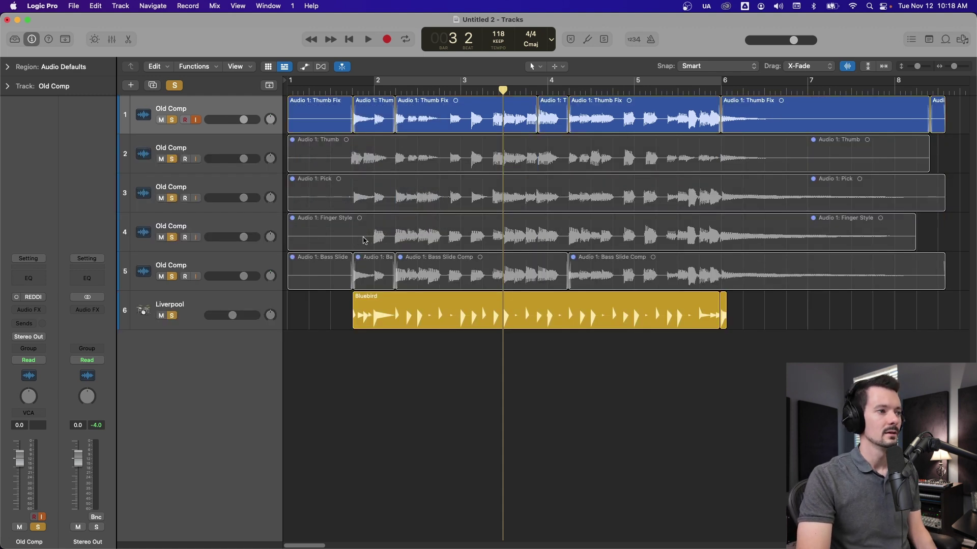
click(204, 151)
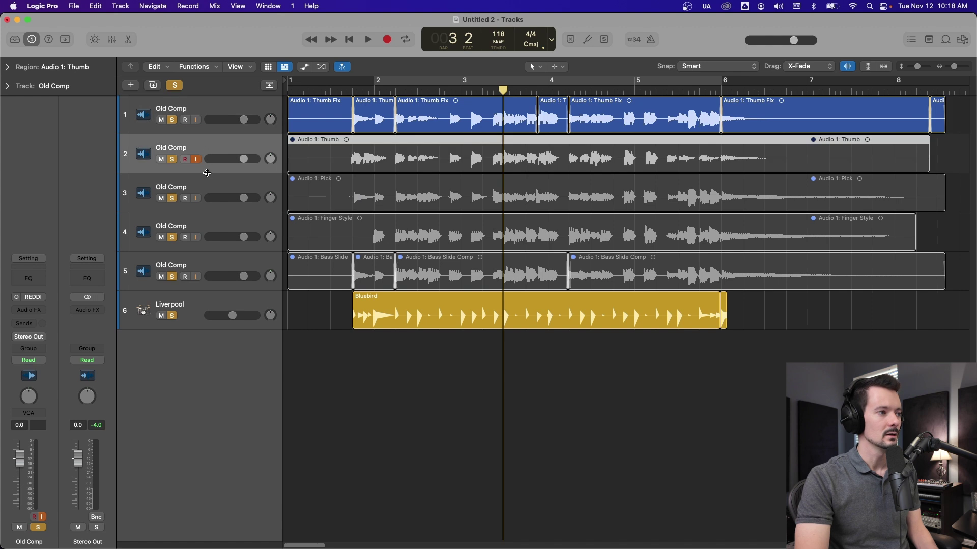
click(207, 186)
click(204, 231)
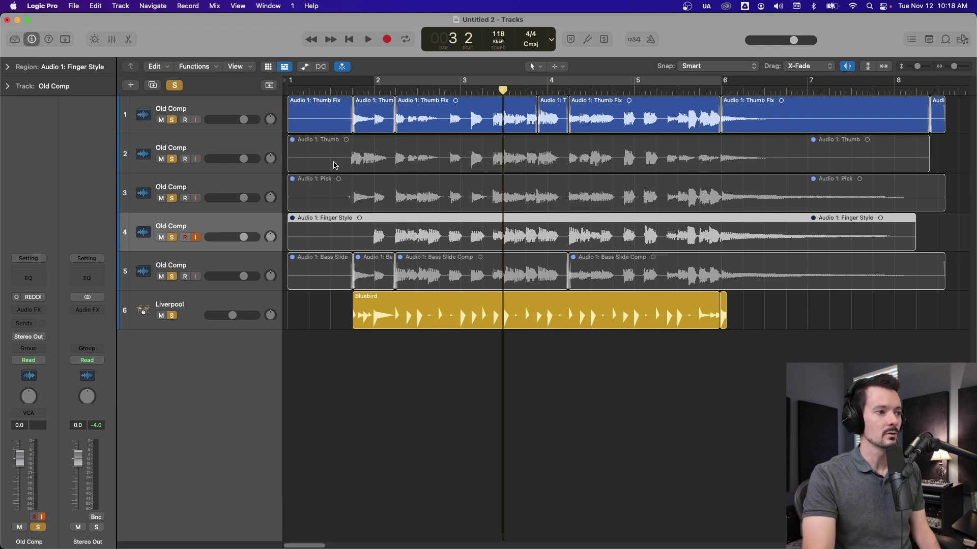
click(309, 276)
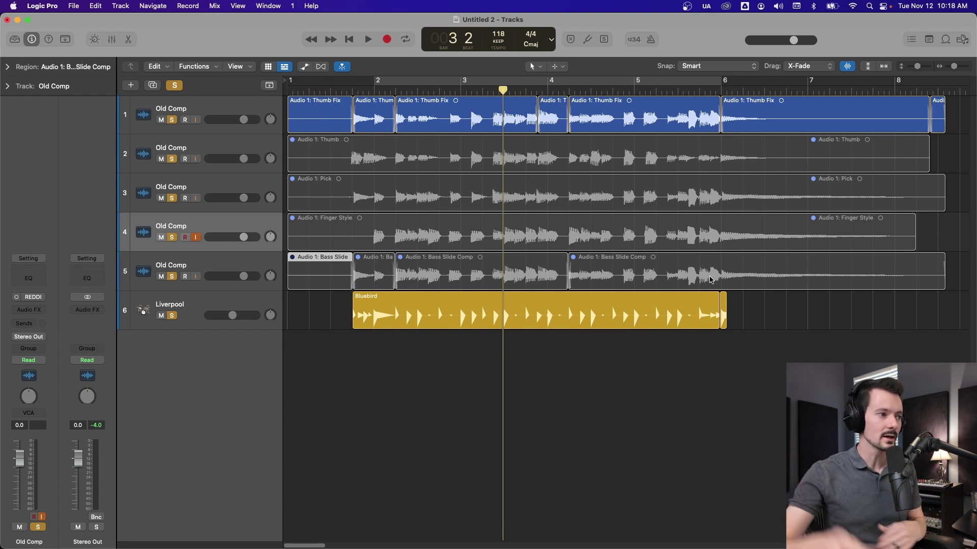
key(ctrl+super+f)
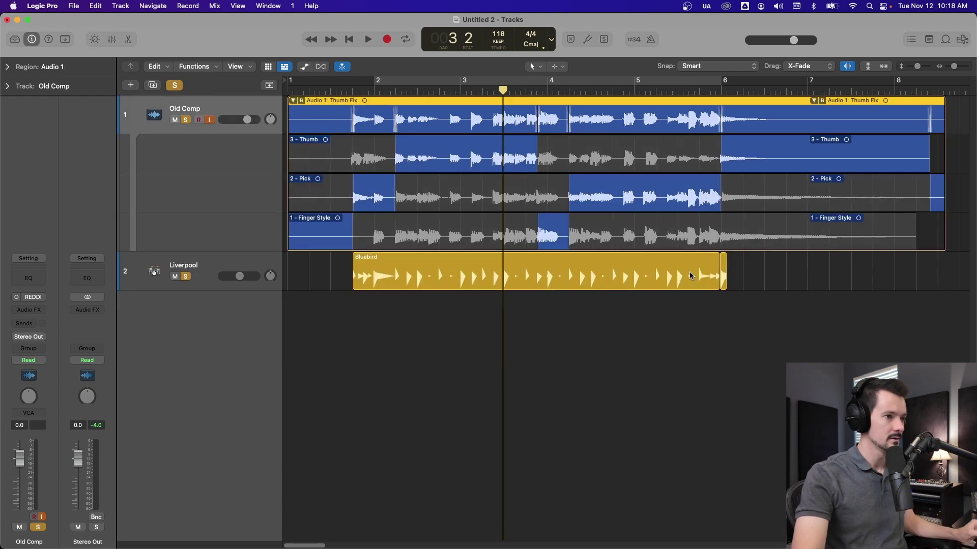
Step: Unpack the Old Comp take folder to new tracks and select the unpacked tracks Audio 2 to Audio 5
click(301, 103)
click(349, 265)
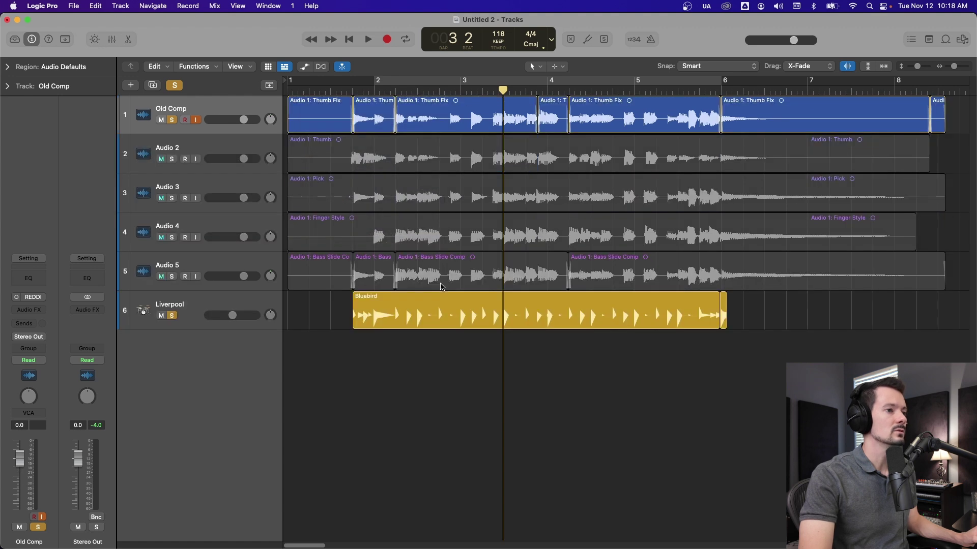
click(201, 152)
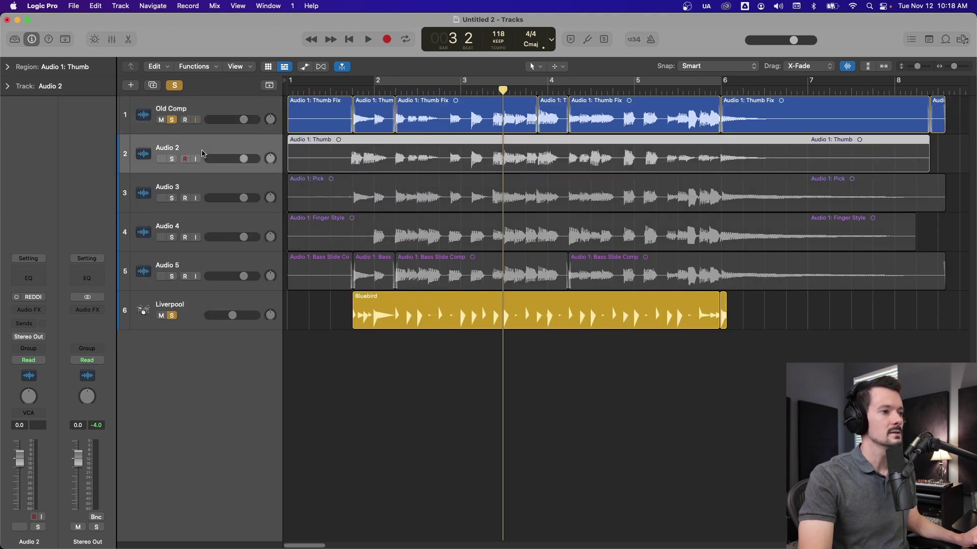
shift+click(227, 270)
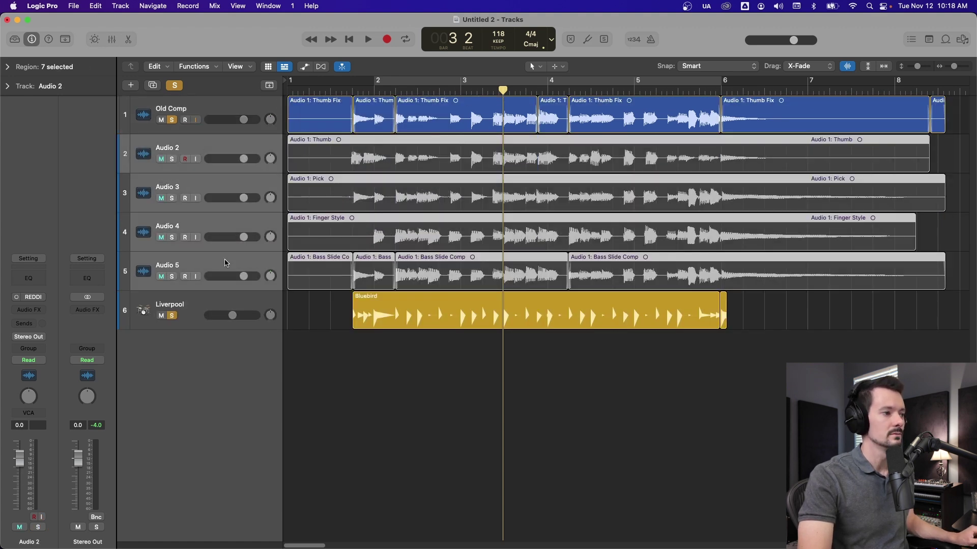
click(174, 85)
click(499, 422)
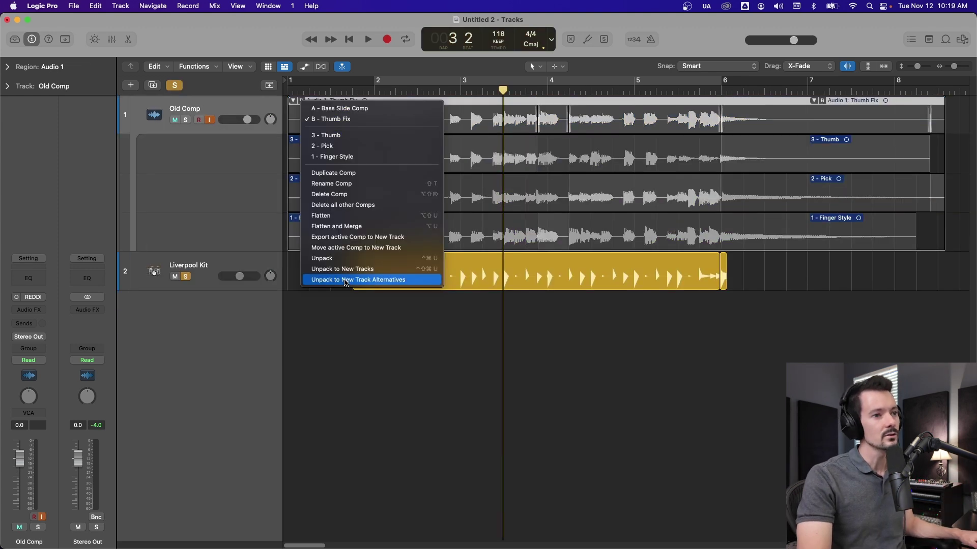
Step: Unpack the Old Comp take folder to new track alternatives and switch the track to alternative A and then B
click(344, 280)
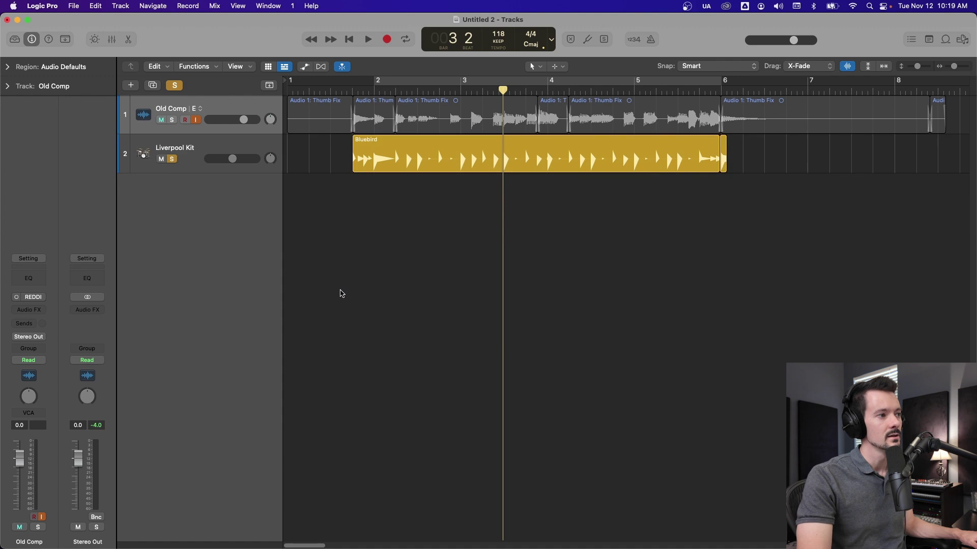
click(199, 108)
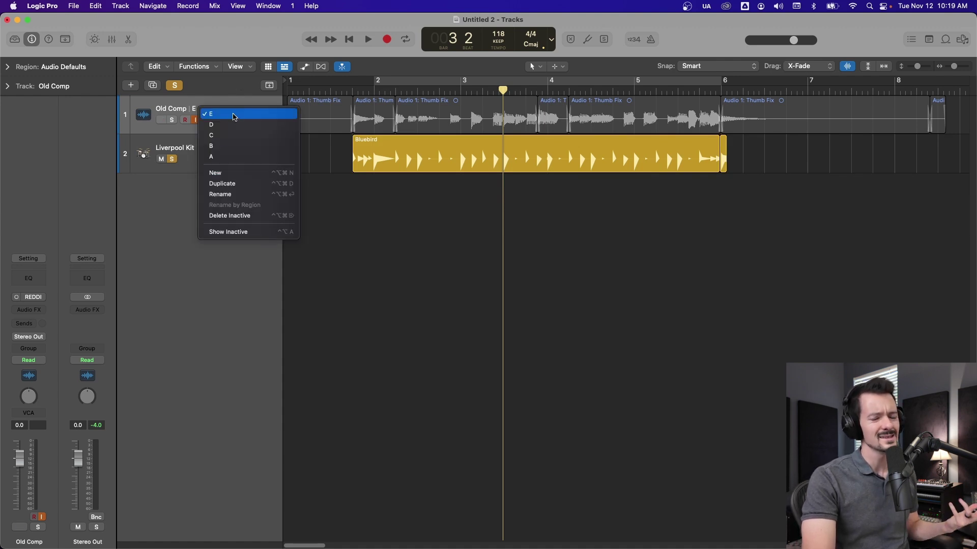
click(241, 159)
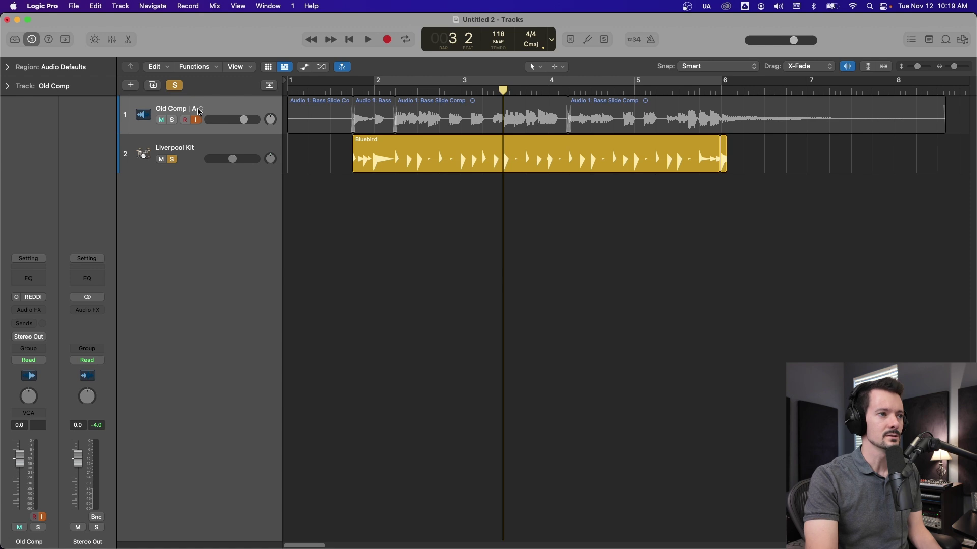
click(200, 108)
click(214, 144)
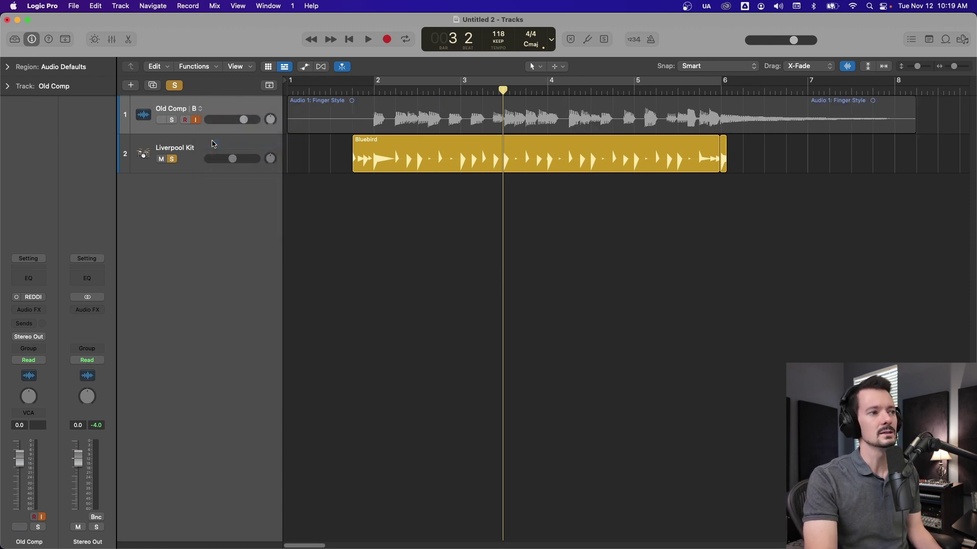
click(199, 111)
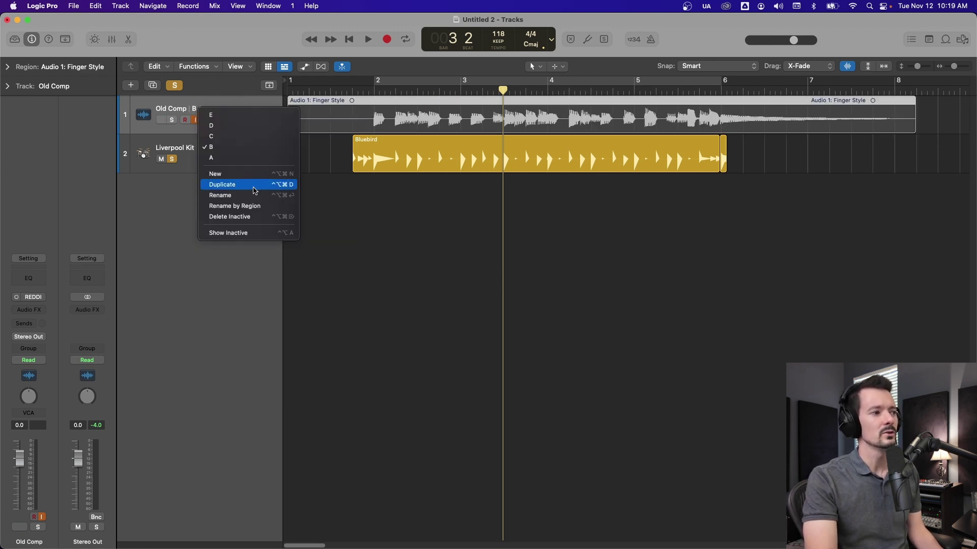
click(646, 273)
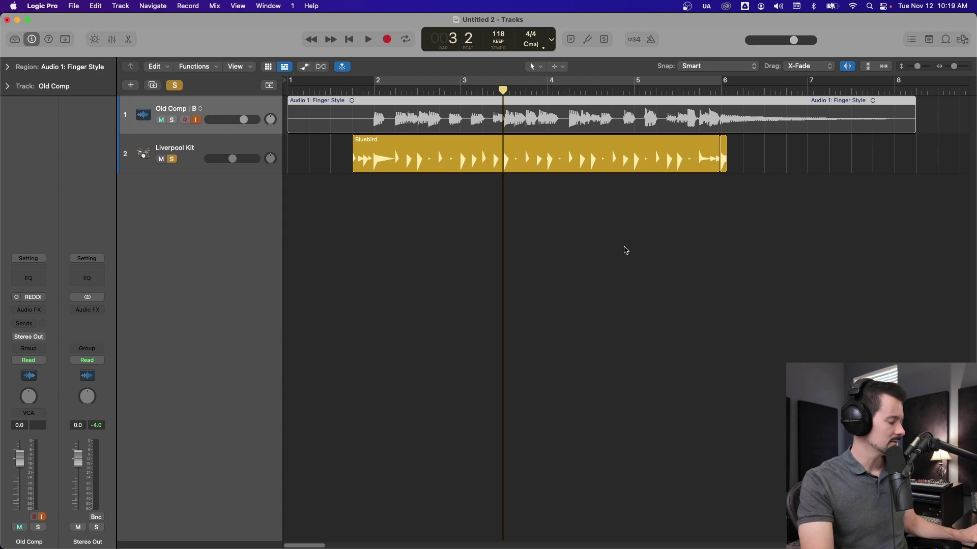
Step: Undo the unpacking to track alternatives and unpack the Old Comp take folder to new tracks instead
key(alt+shift+bracketright)
key(ctrl+f)
key(ctrl+t)
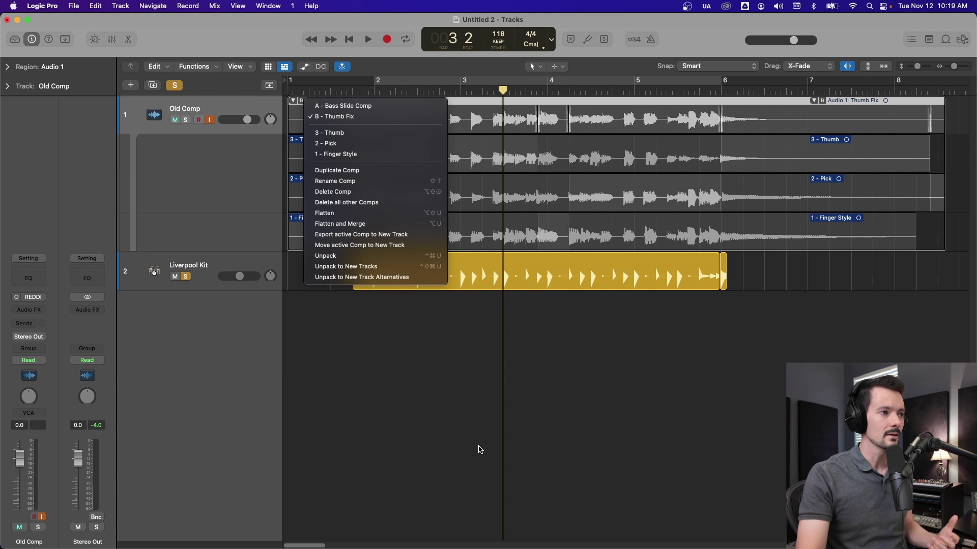
key(ctrl+alt+super+u)
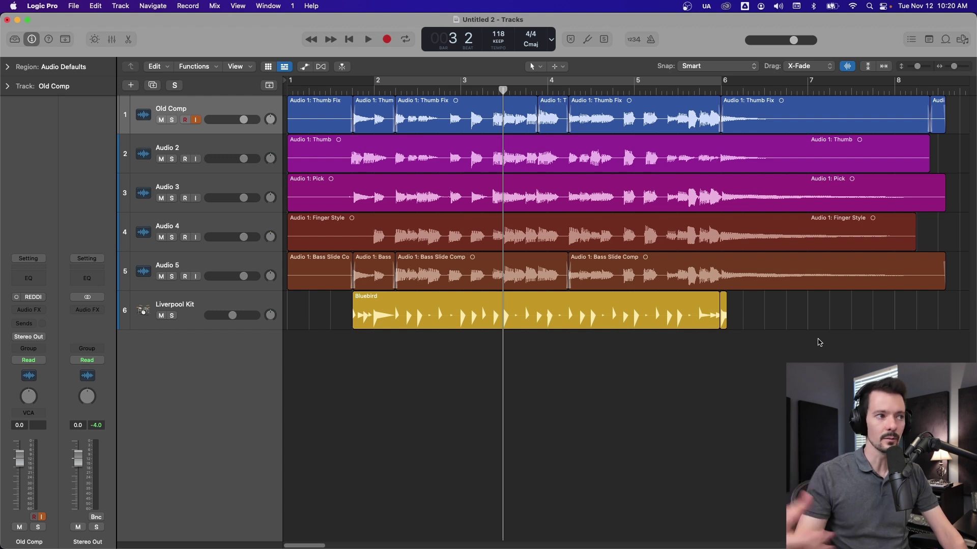
Step: Select the regions on tracks Old Comp to Audio 5 and pack them into a take folder
shift+click(224, 265)
right_click(687, 115)
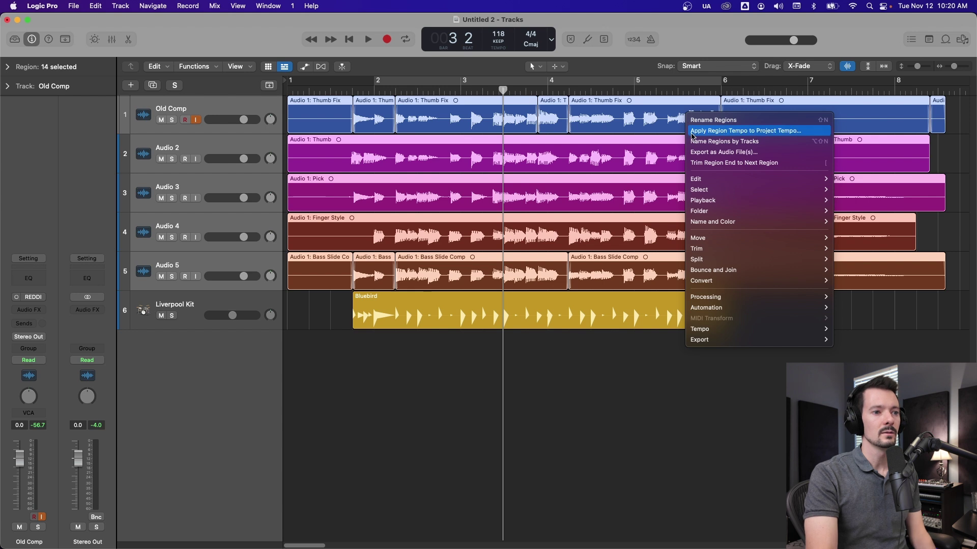
mouse_move(701, 213)
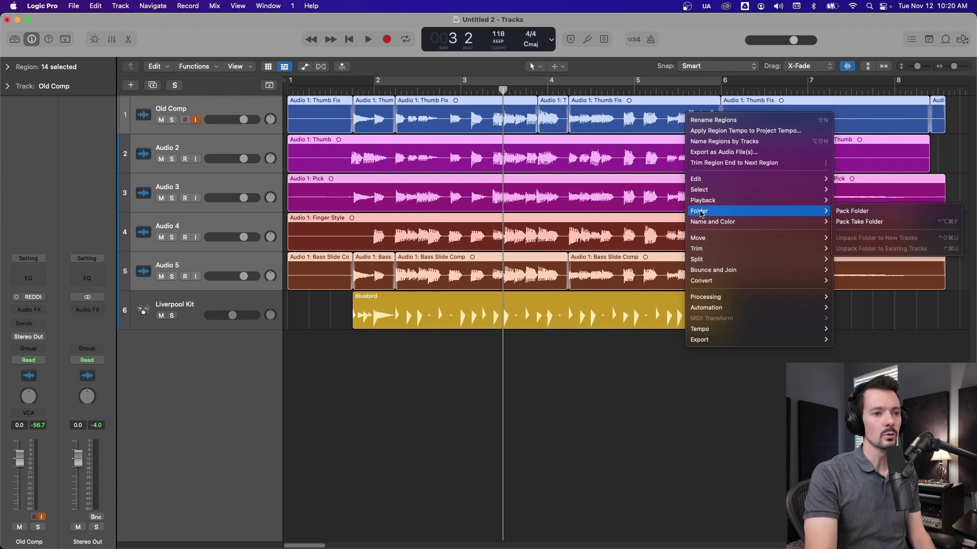
click(873, 223)
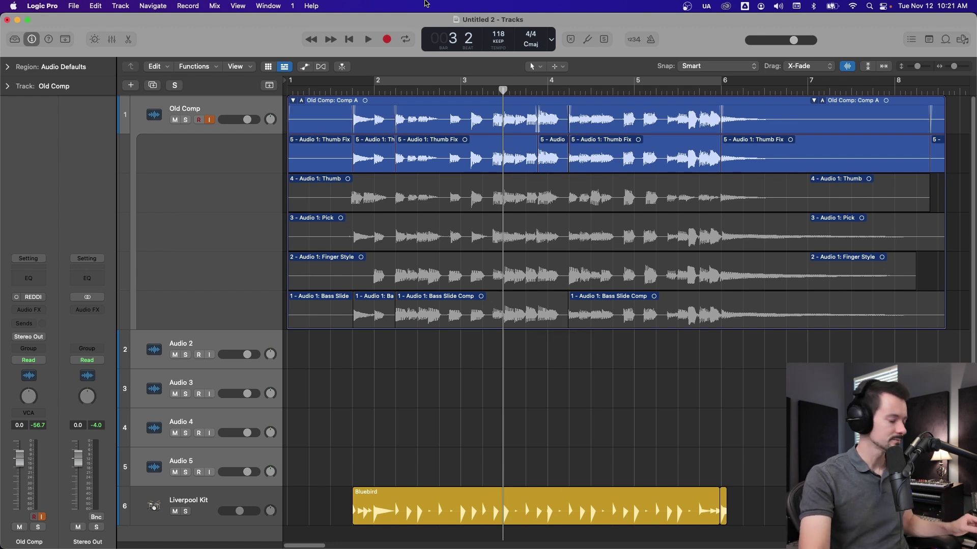
Step: Pack the selected bass regions into a regular folder, open it to view the tracks inside, and leave it
mouse_move(442, 366)
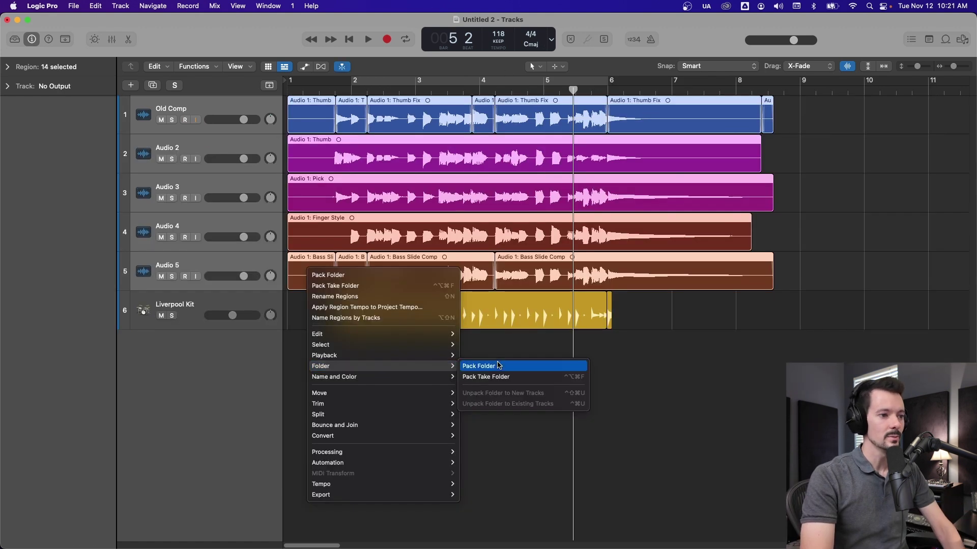
click(498, 366)
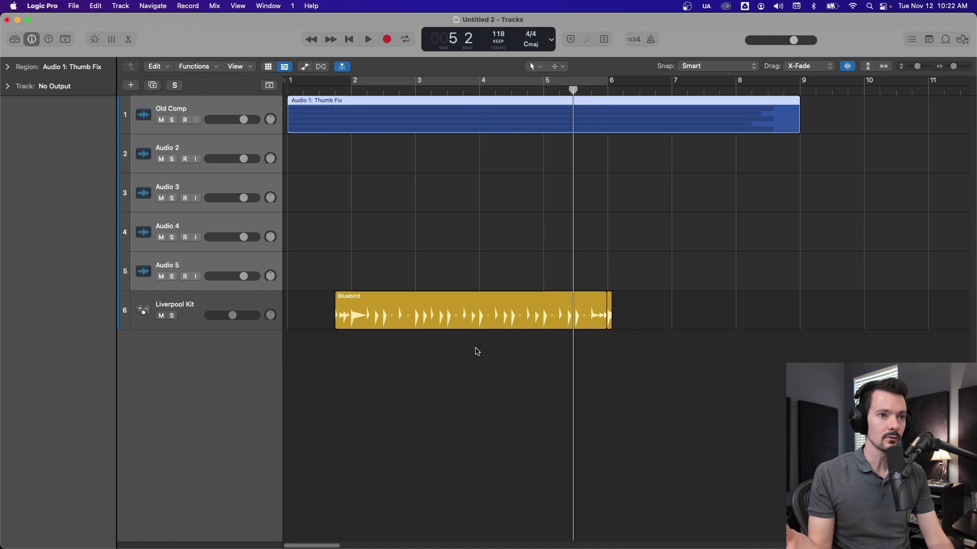
click(468, 153)
click(464, 131)
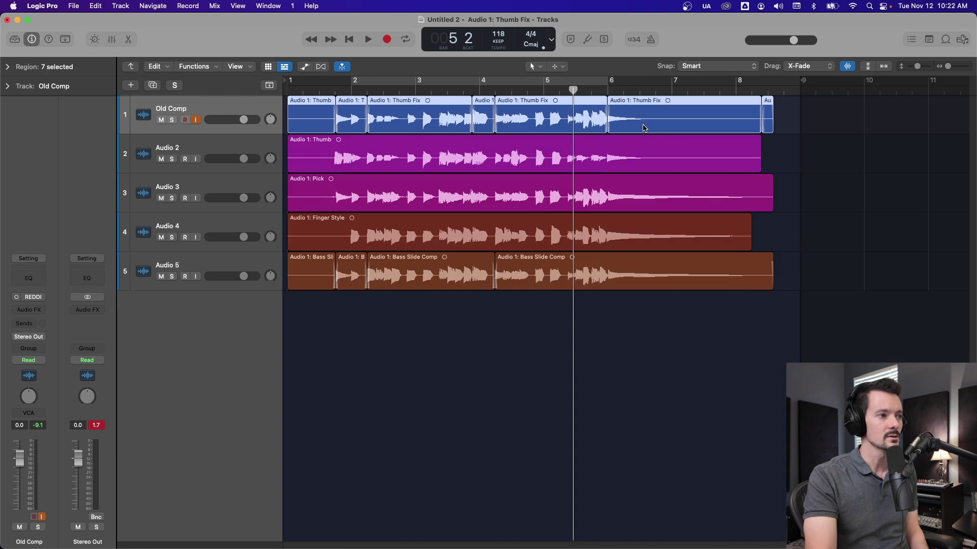
double_click(667, 130)
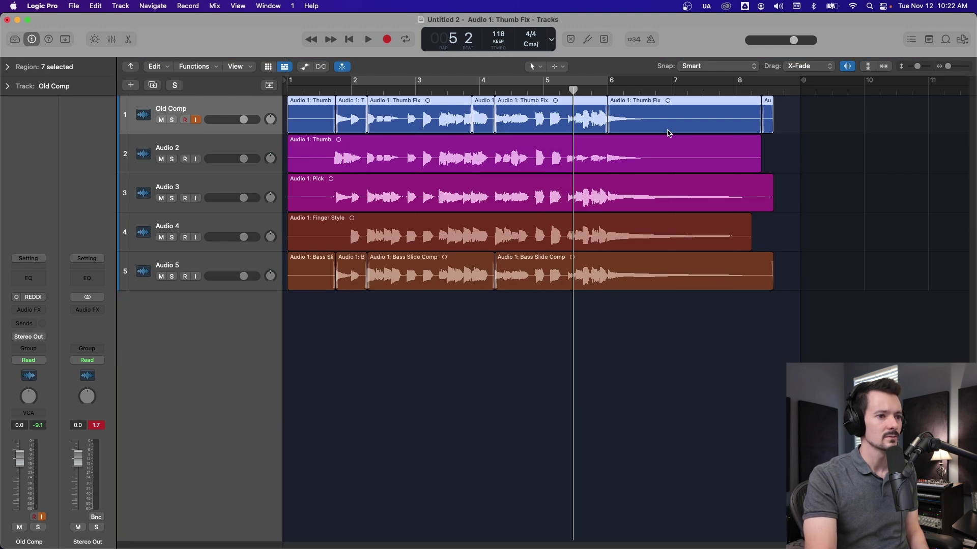
click(597, 339)
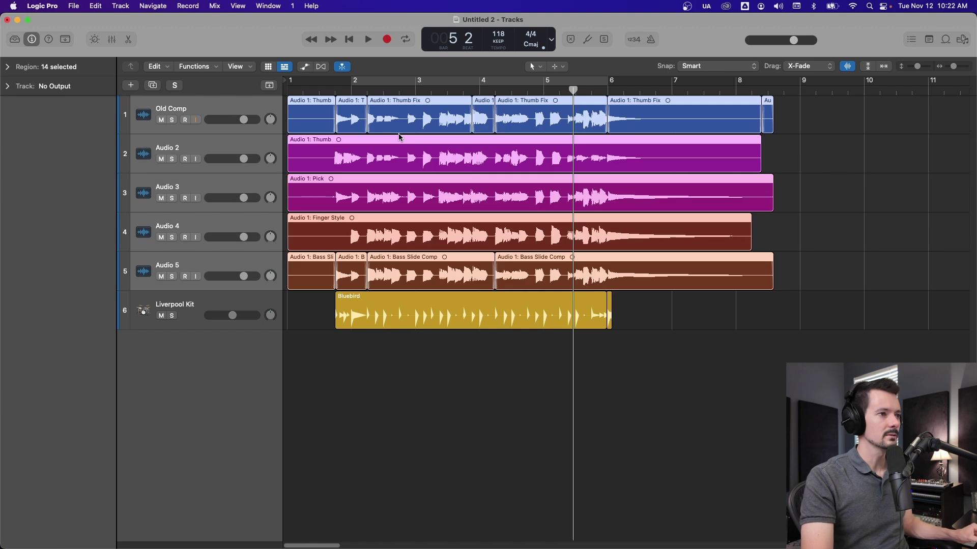
Step: Pack all regions on tracks Old Comp to Audio 5 into a take folder and trim its end to about bar 7 beat 2
click(894, 232)
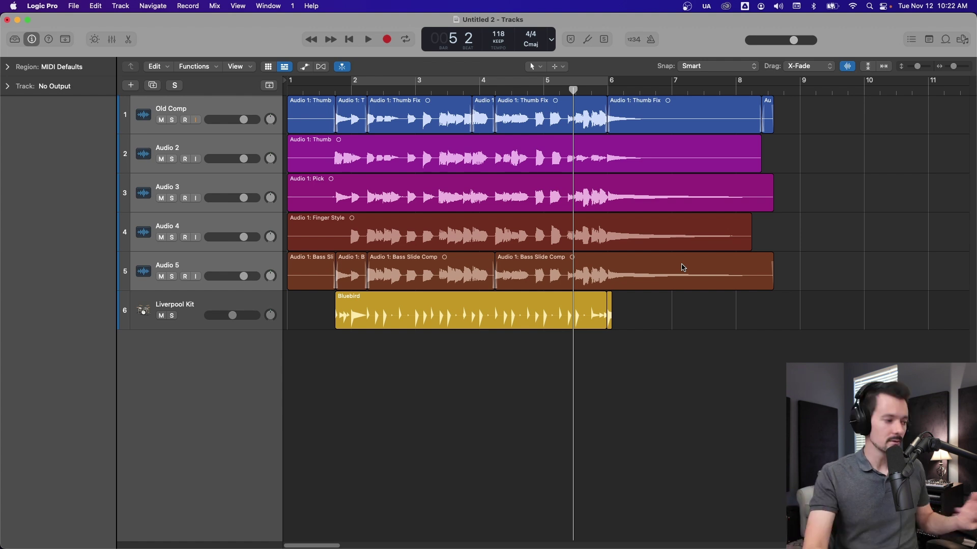
drag(894, 109, 719, 281)
right_click(718, 280)
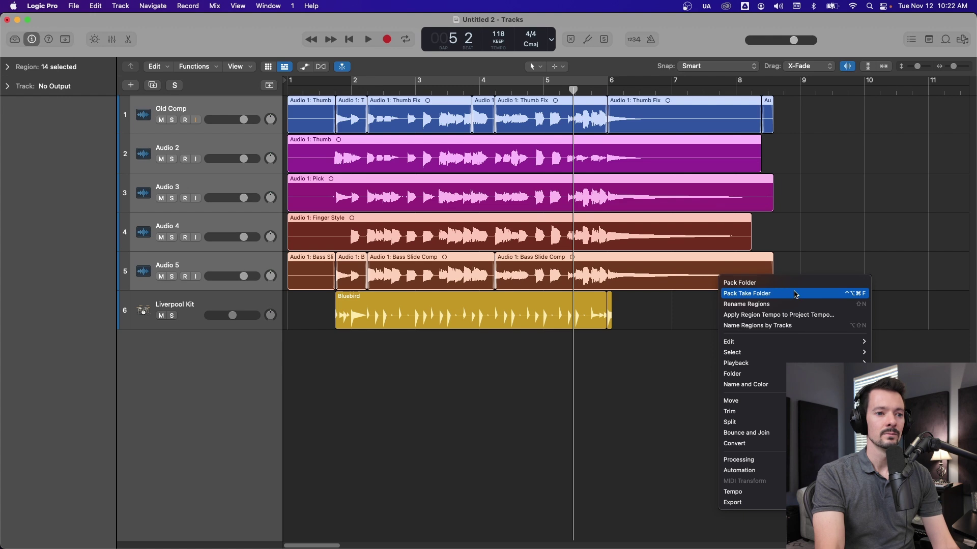
click(801, 313)
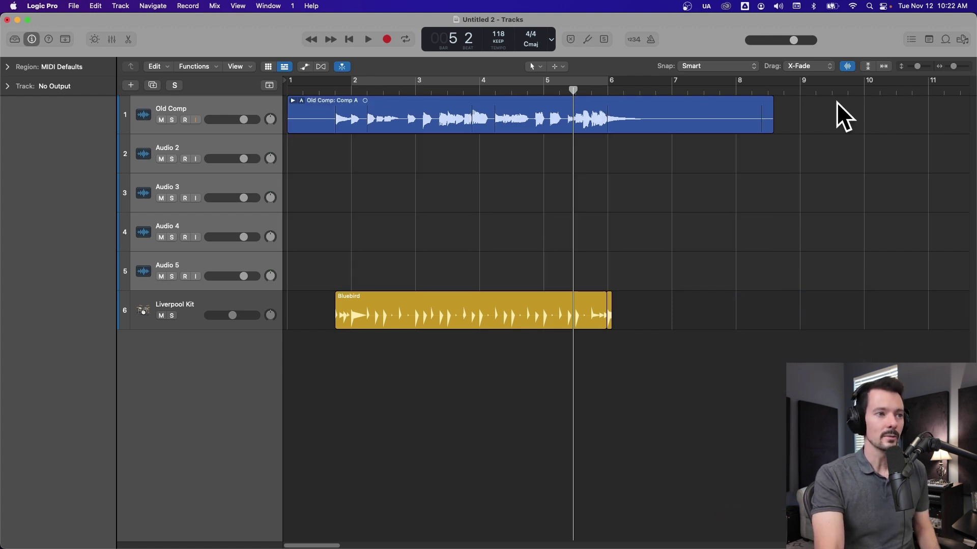
drag(773, 109, 684, 107)
click(681, 104)
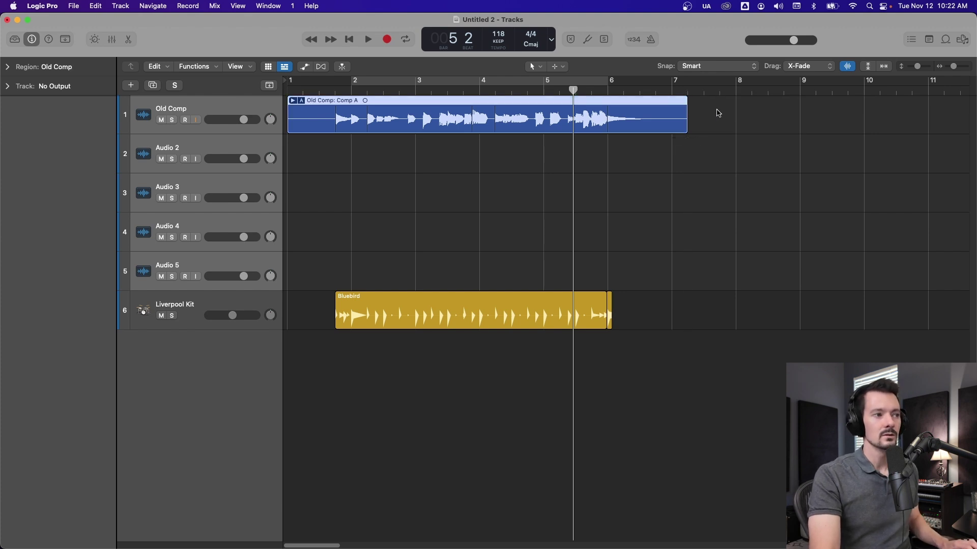
Step: Flatten and merge Comp A of the take folder into one region and add a short fade-out at its end
click(301, 100)
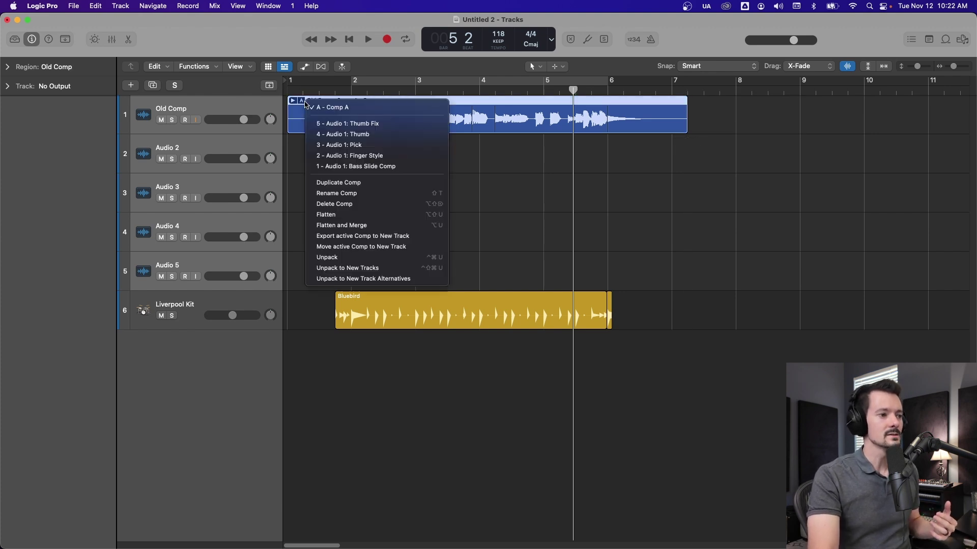
click(376, 226)
click(674, 202)
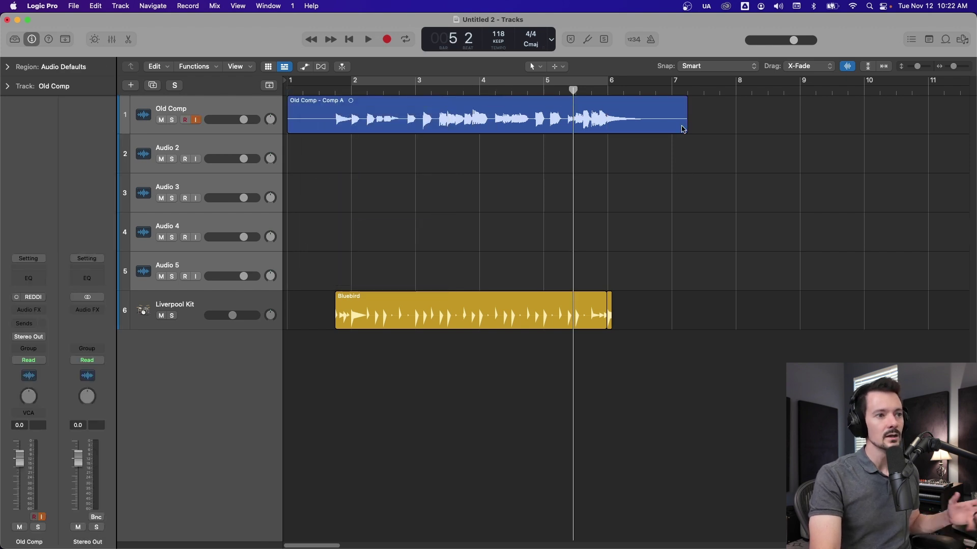
mouse_move(684, 98)
mouse_down()
mouse_move(625, 90)
mouse_move(668, 94)
mouse_up()
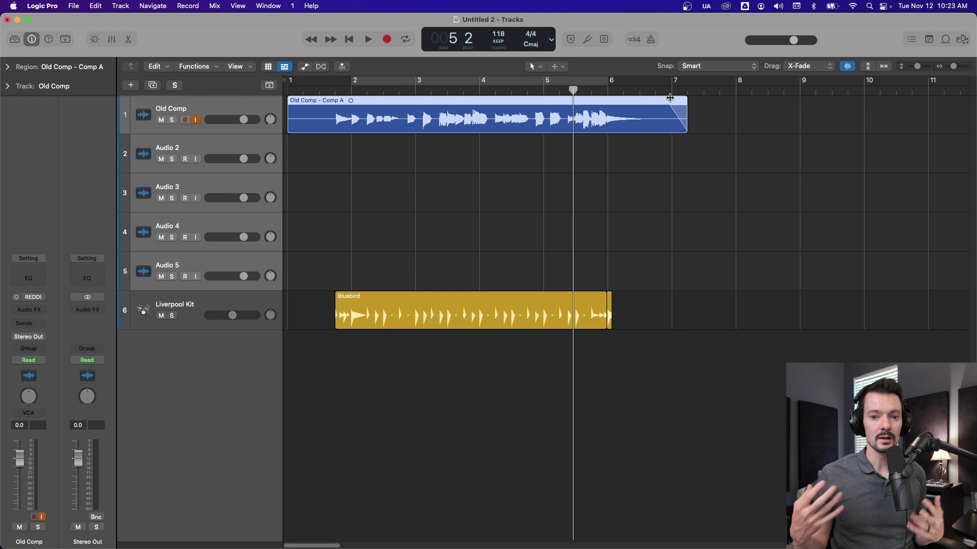